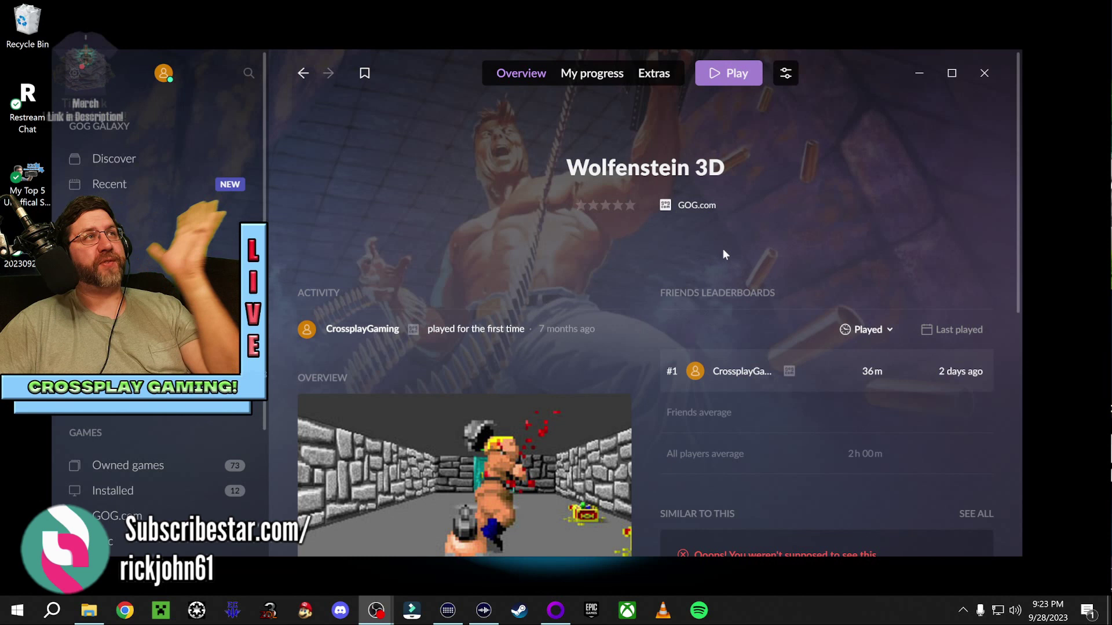
{"action": "left_click", "coordinate": [784, 75]}
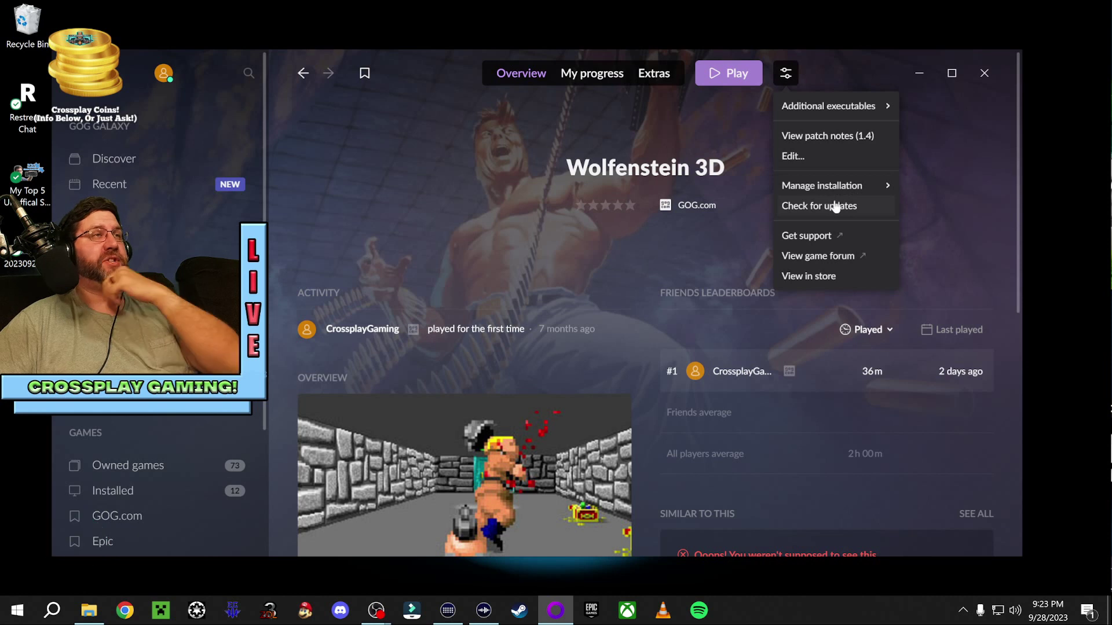
{"action": "mouse_move", "coordinate": [834, 187]}
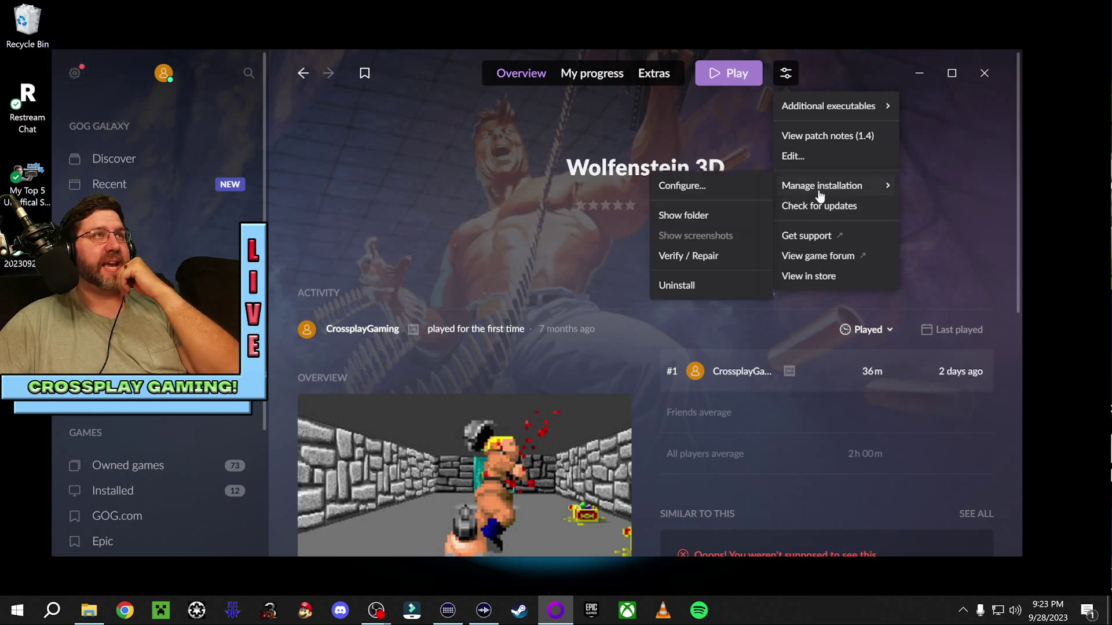
{"action": "left_click", "coordinate": [459, 293]}
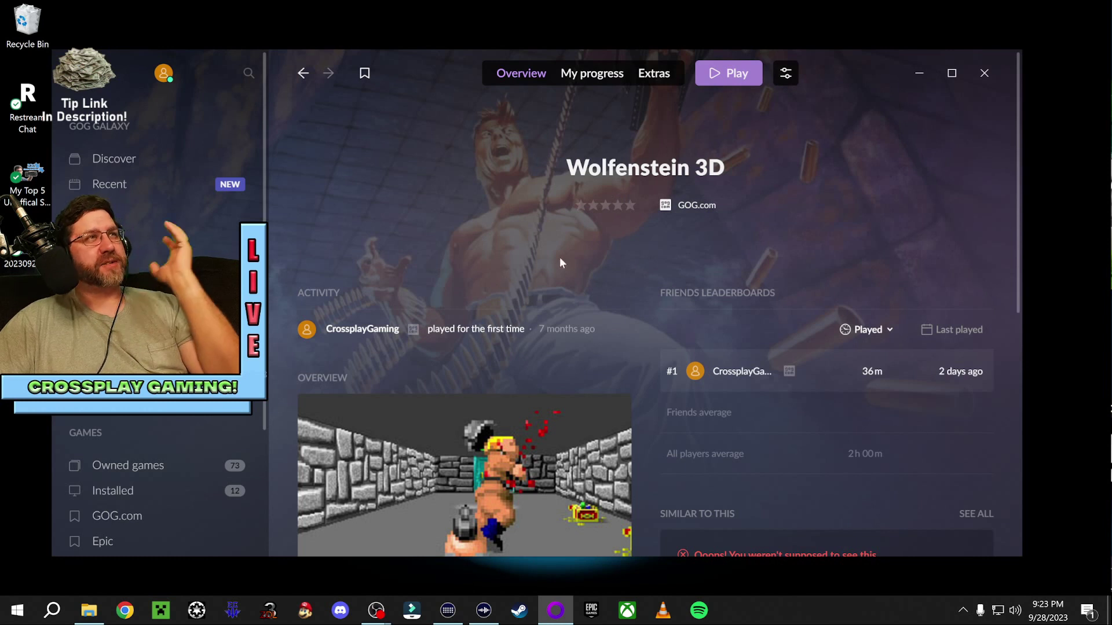
- Open the installation folder of Wolfenstein 3D from the game's installation options
{"action": "left_click", "coordinate": [788, 80]}
{"action": "mouse_move", "coordinate": [818, 186]}
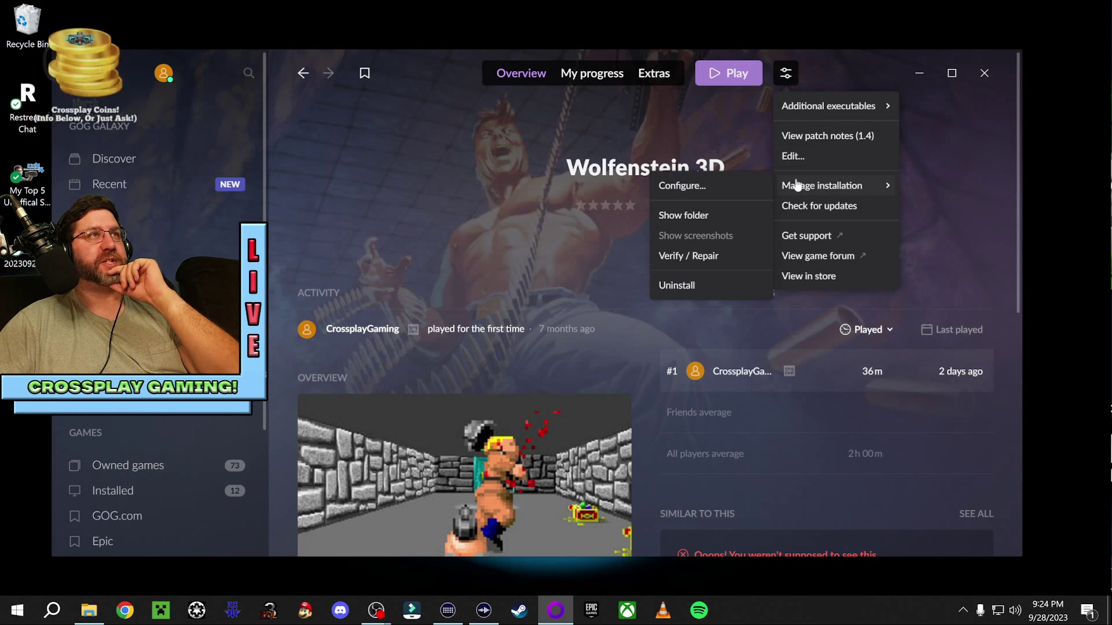
{"action": "left_click", "coordinate": [707, 218]}
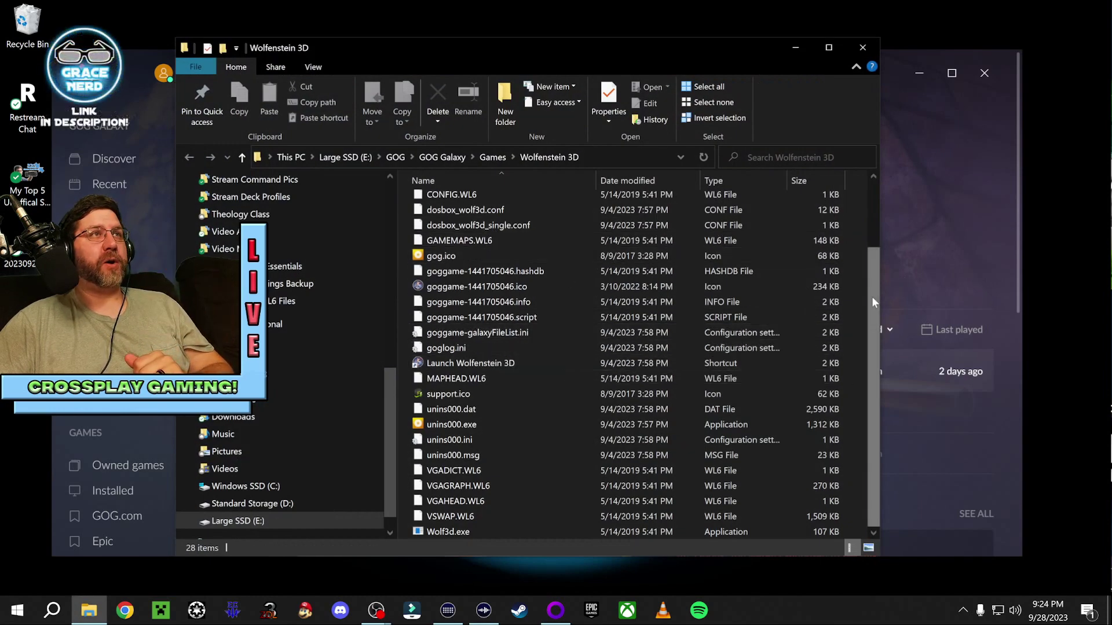
- Look through the Wolfenstein 3D folder for the WL6 game files and minimise the folder window
{"action": "mouse_move", "coordinate": [871, 297]}
{"action": "left_mouse_down"}
{"action": "mouse_move", "coordinate": [885, 225]}
{"action": "mouse_move", "coordinate": [877, 295]}
{"action": "left_mouse_up"}
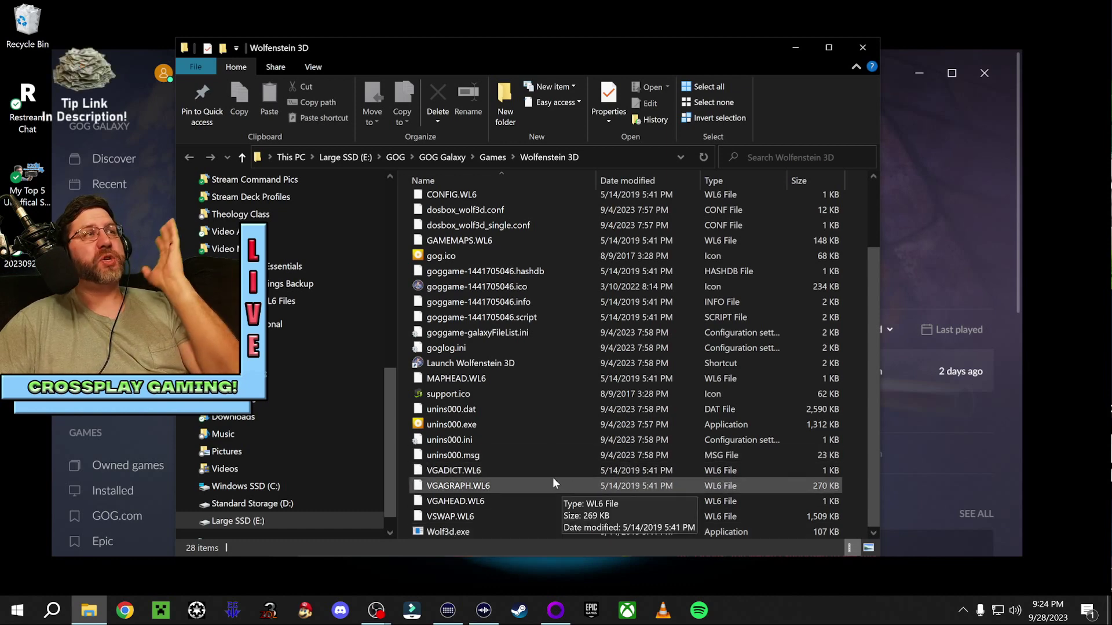
{"action": "scroll", "coordinate": [553, 484], "scroll_direction": "up", "scroll_amount": 2}
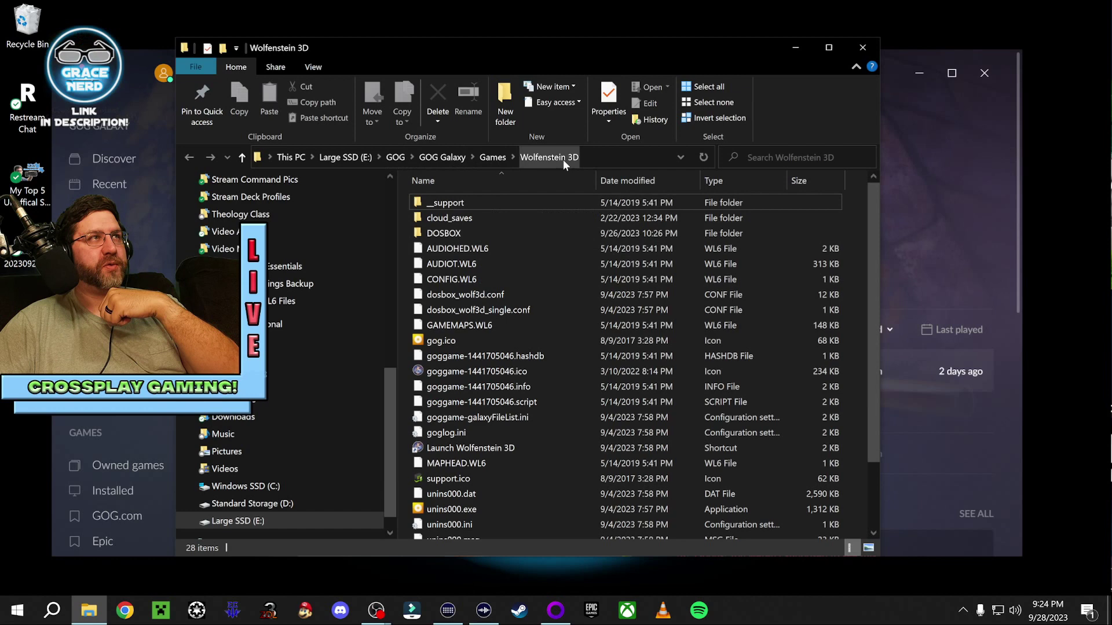
{"action": "scroll", "coordinate": [487, 440], "scroll_direction": "down", "scroll_amount": 2}
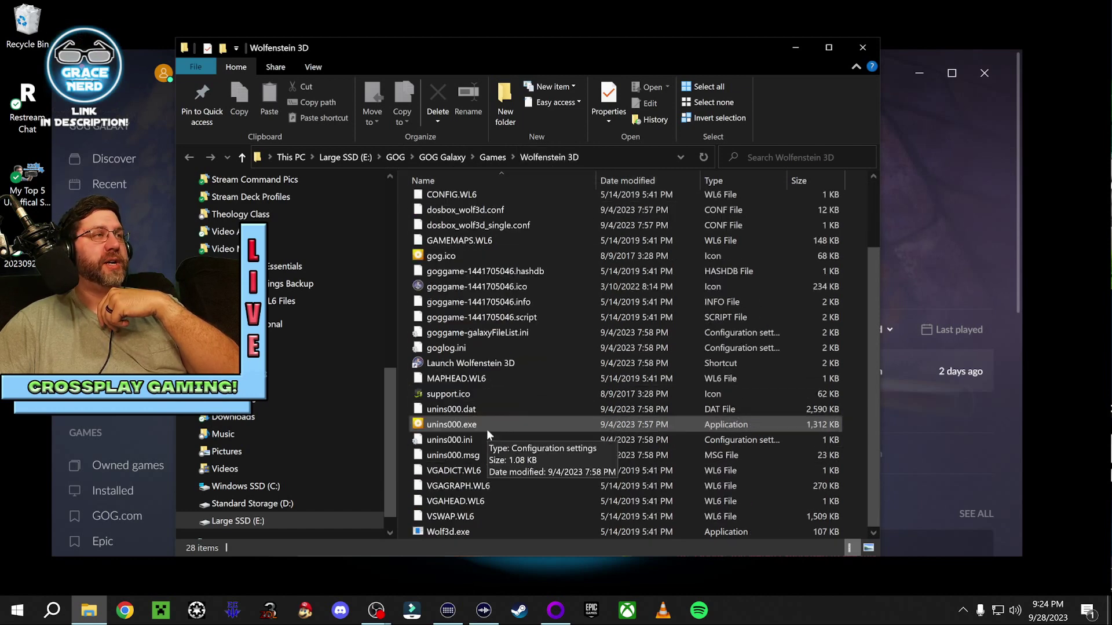
{"action": "scroll", "coordinate": [498, 452], "scroll_direction": "up", "scroll_amount": 2}
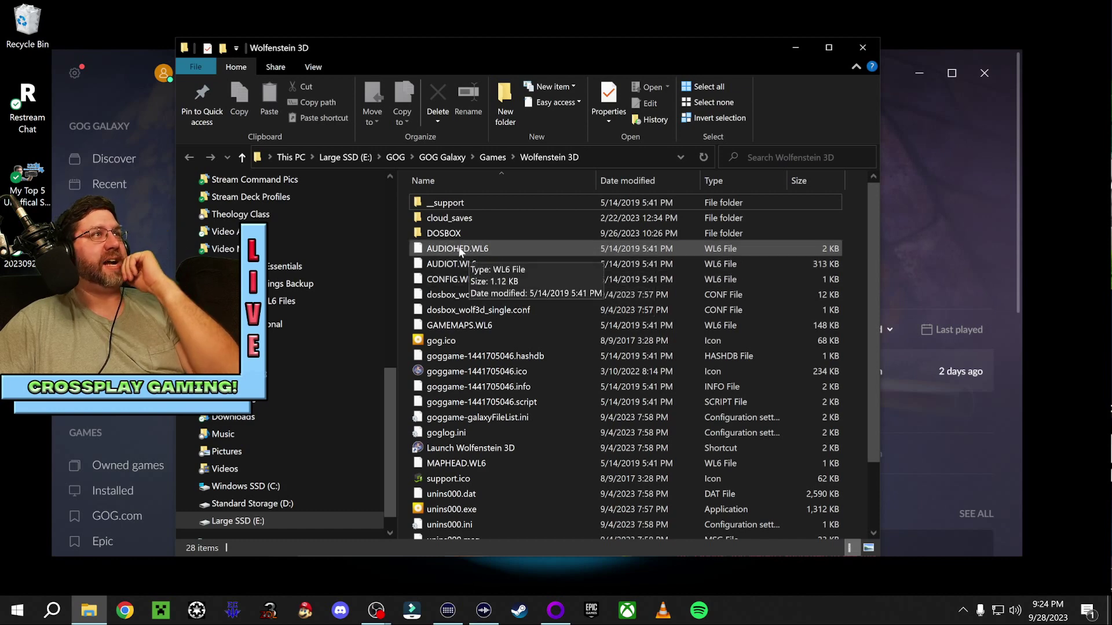
{"action": "scroll", "coordinate": [455, 444], "scroll_direction": "down", "scroll_amount": 2}
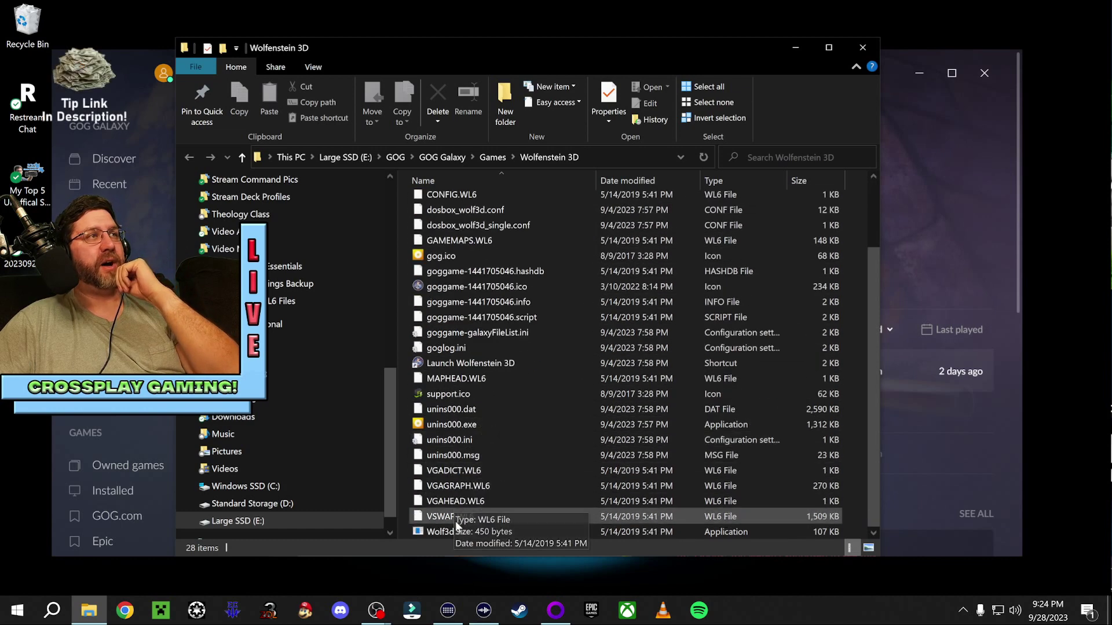
{"action": "scroll", "coordinate": [492, 368], "scroll_direction": "up", "scroll_amount": 2}
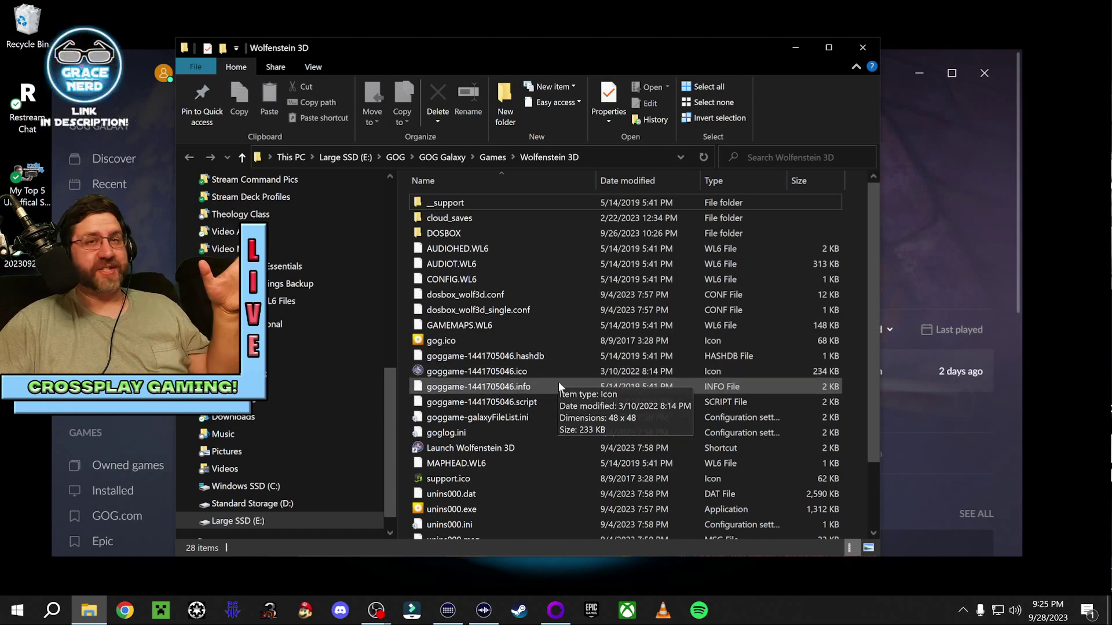
{"action": "scroll", "coordinate": [481, 264], "scroll_direction": "down", "scroll_amount": 2}
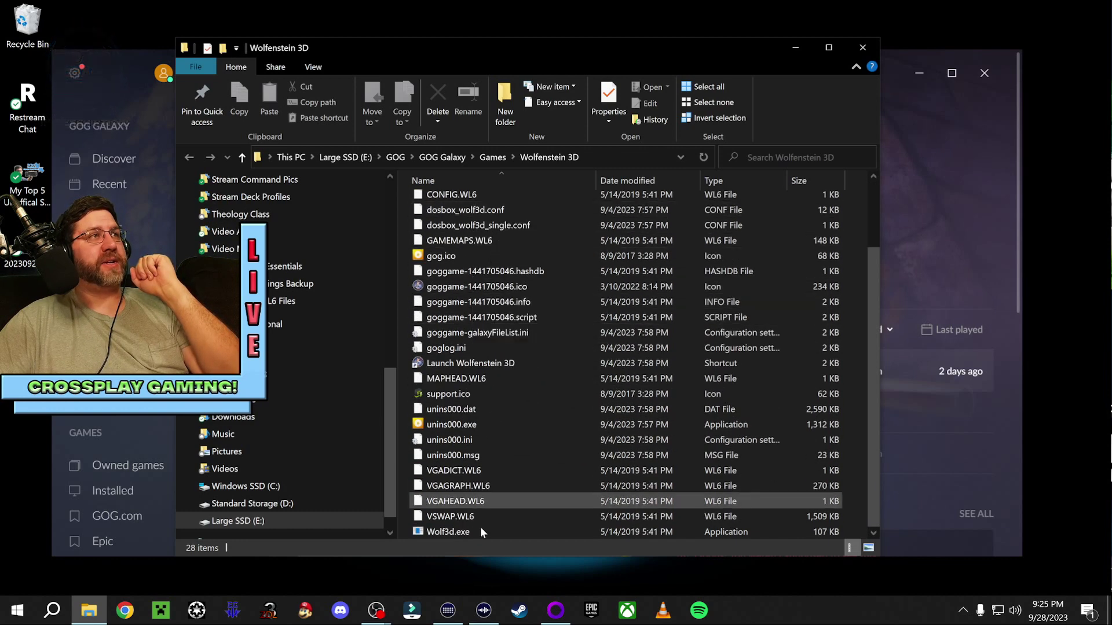
{"action": "left_click", "coordinate": [794, 50]}
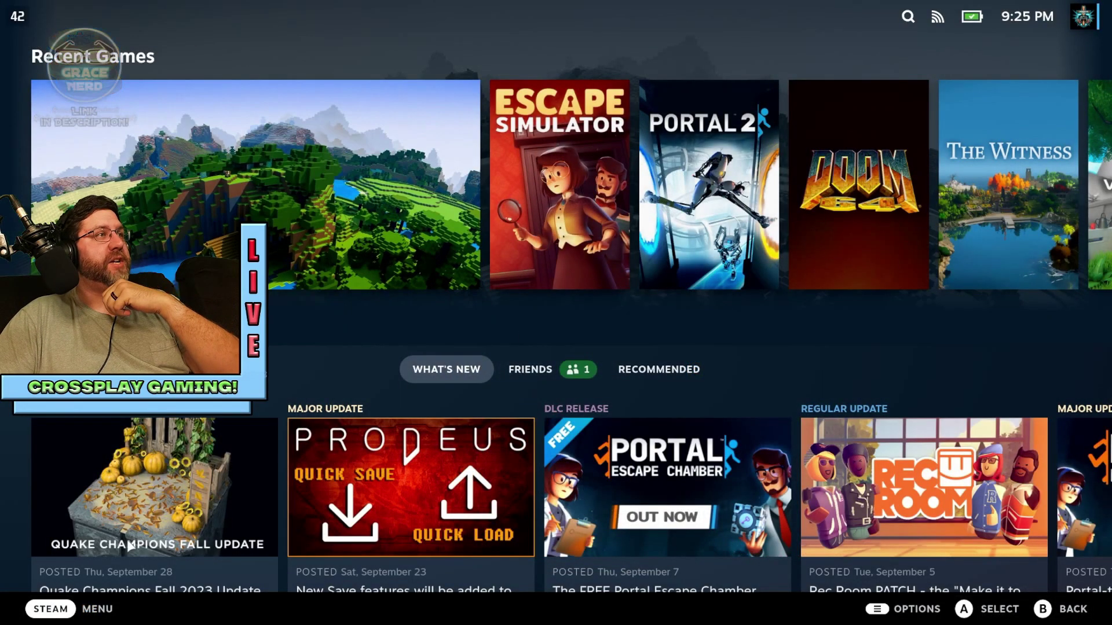
- Switch the Steam Deck to desktop mode and look through the Wolfenstein WL6 Files folder in Dropbox
{"action": "left_click", "coordinate": [64, 609]}
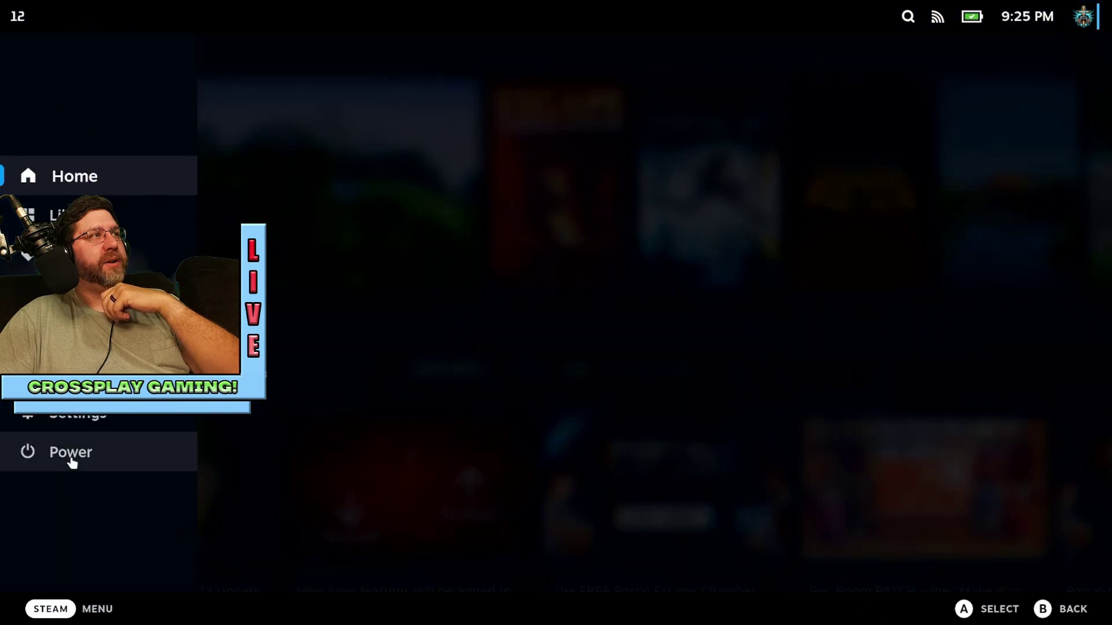
{"action": "left_click", "coordinate": [70, 457]}
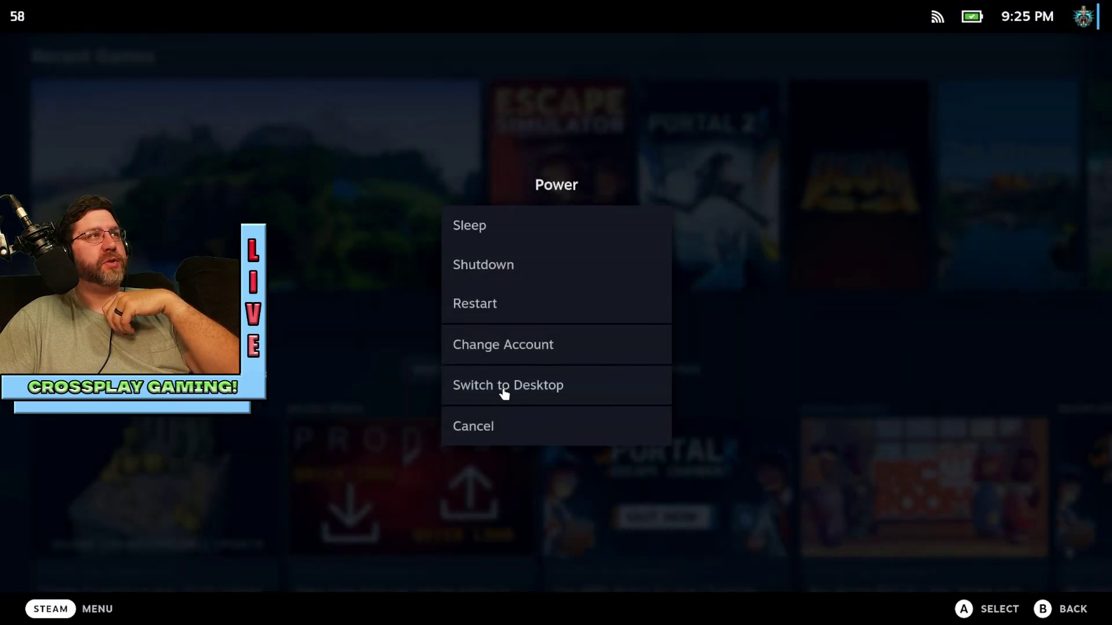
{"action": "left_click", "coordinate": [503, 392]}
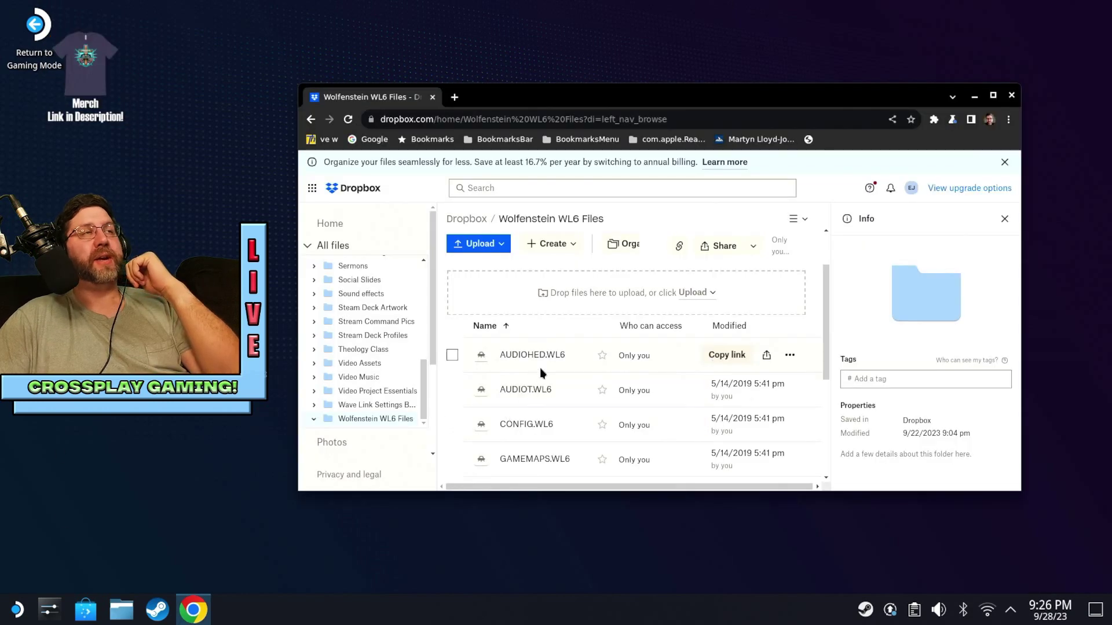
{"action": "scroll", "coordinate": [549, 387], "scroll_direction": "down", "scroll_amount": 5}
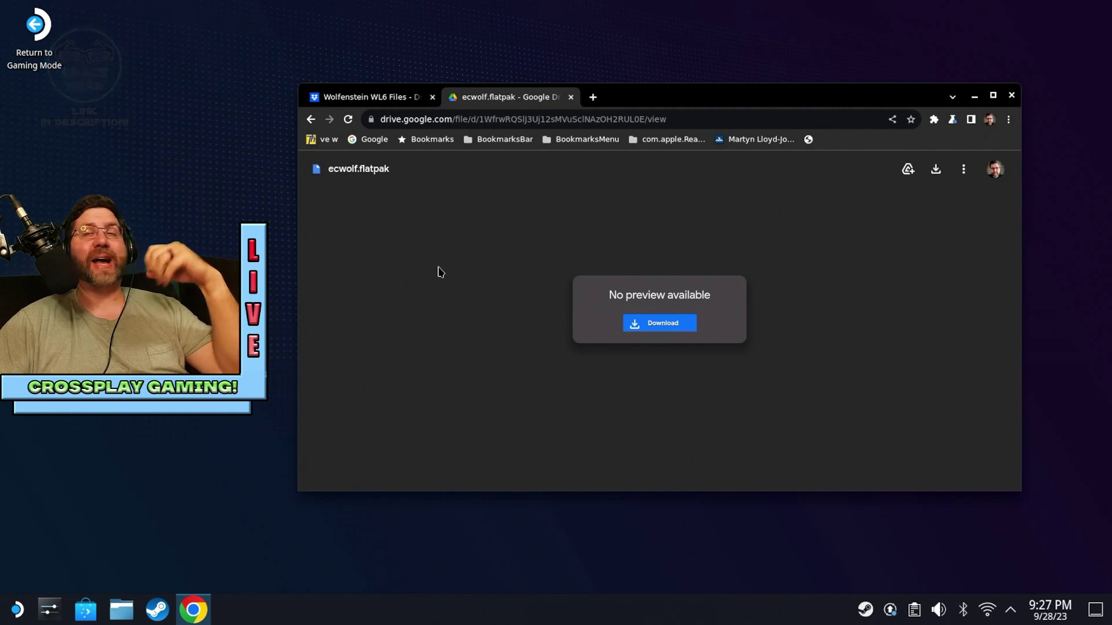
- Open reddit.com/r/SteamDeck/comments/zt8a47/ecwolf_wolfenstein_3d_flatpak/ in a new tab and read the flatpak installation instructions
{"action": "left_click", "coordinate": [593, 97]}
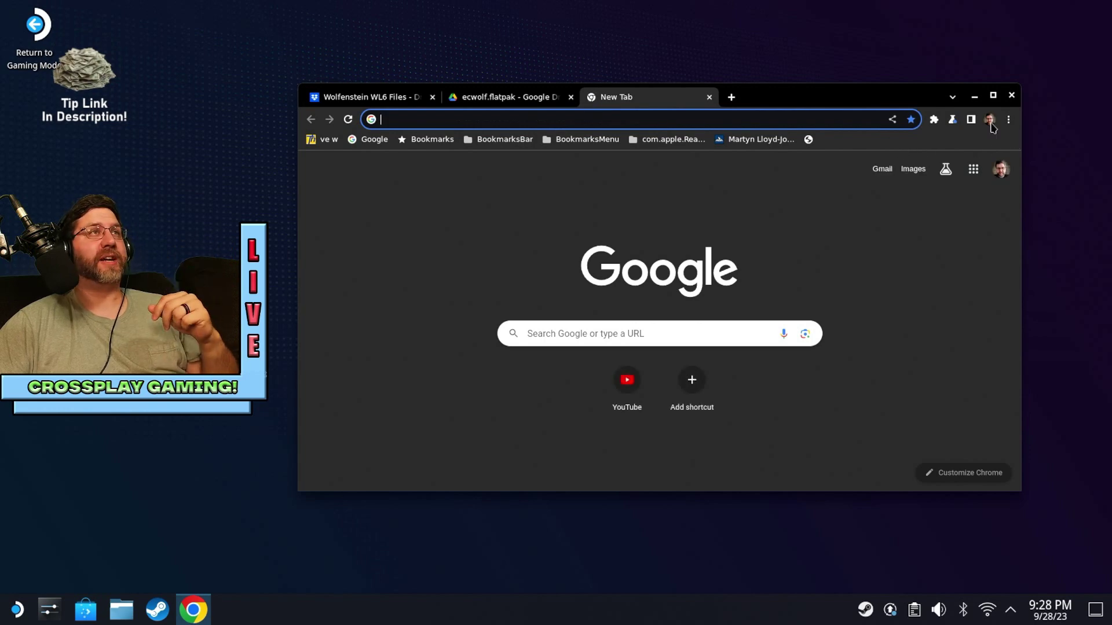
{"action": "type", "text": "https://www.reddit.com/r/SteamDeck/comments/zt8a47/ecwolf_wolfenstein_3d_flatpak/"}
{"action": "key", "text": "Return"}
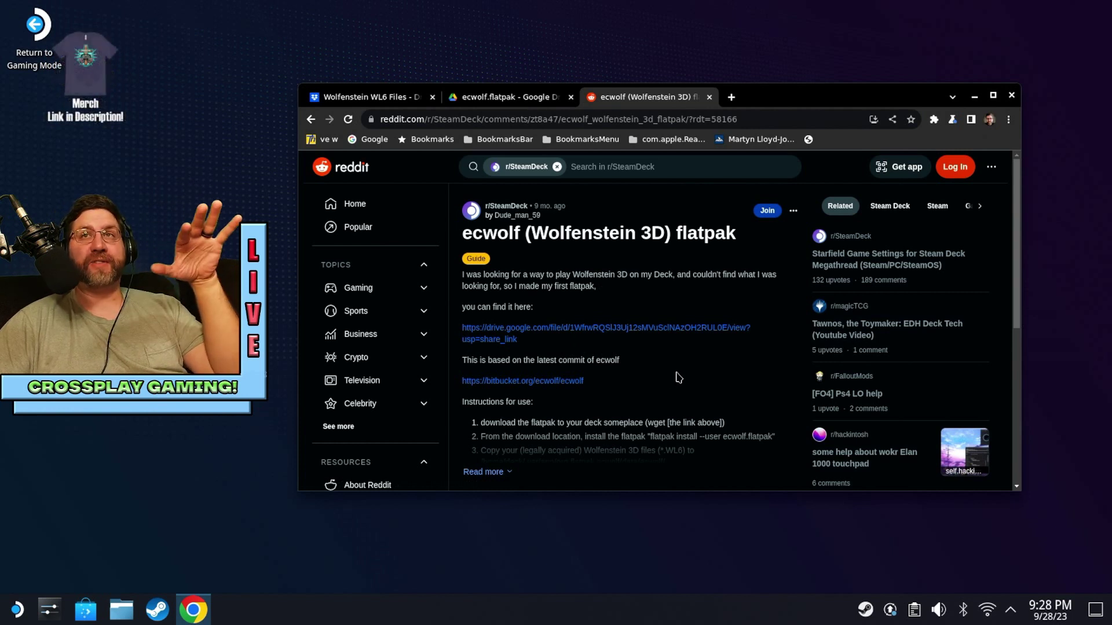
{"action": "scroll", "coordinate": [611, 335], "scroll_direction": "down", "scroll_amount": 3}
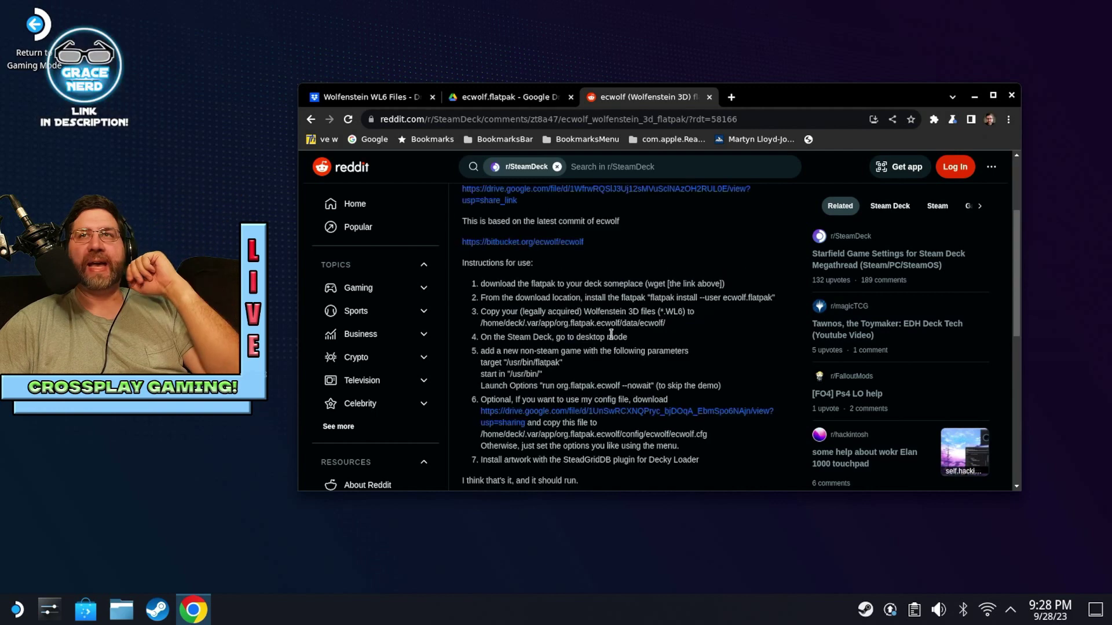
{"action": "scroll", "coordinate": [540, 347], "scroll_direction": "down", "scroll_amount": 2}
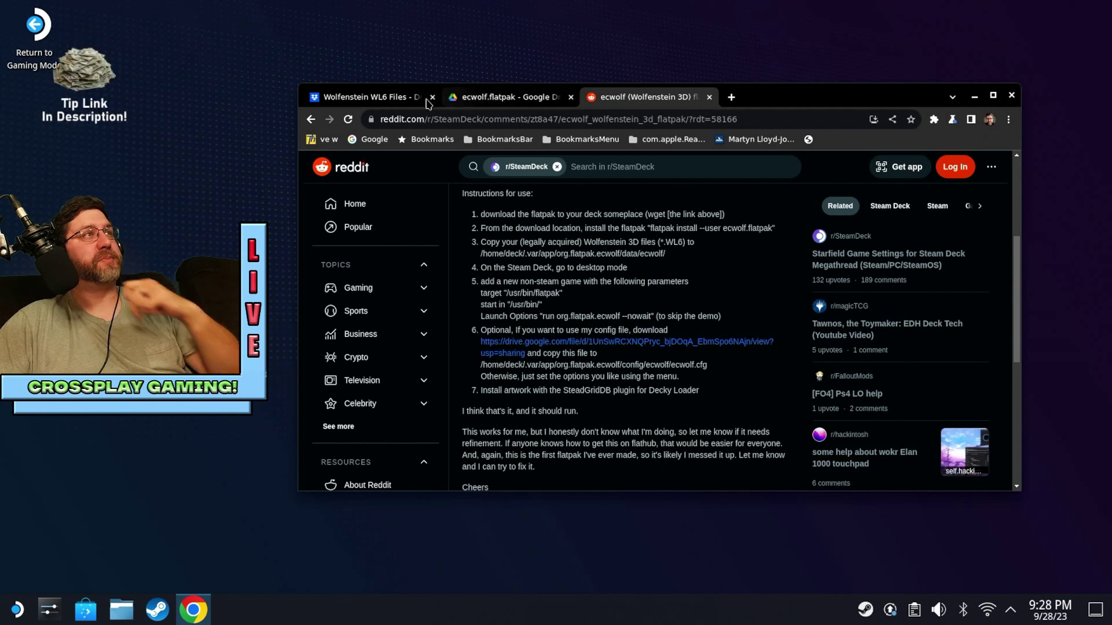
- Download ecwolf.flatpak from Google Drive and show the downloaded file in its folder
{"action": "left_click", "coordinate": [463, 98]}
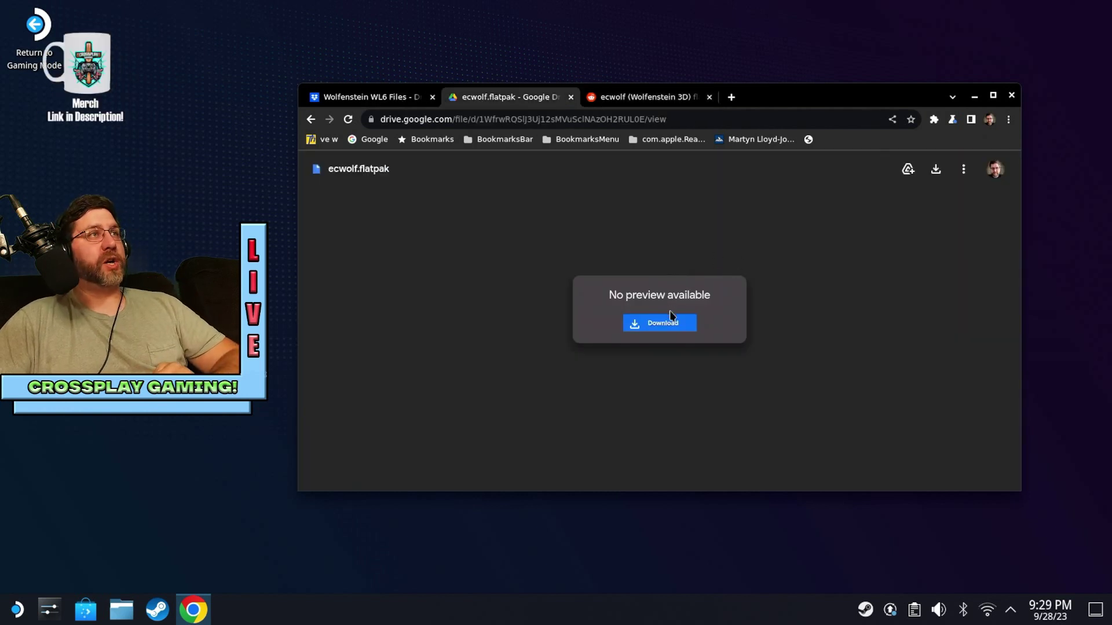
{"action": "left_click", "coordinate": [663, 325]}
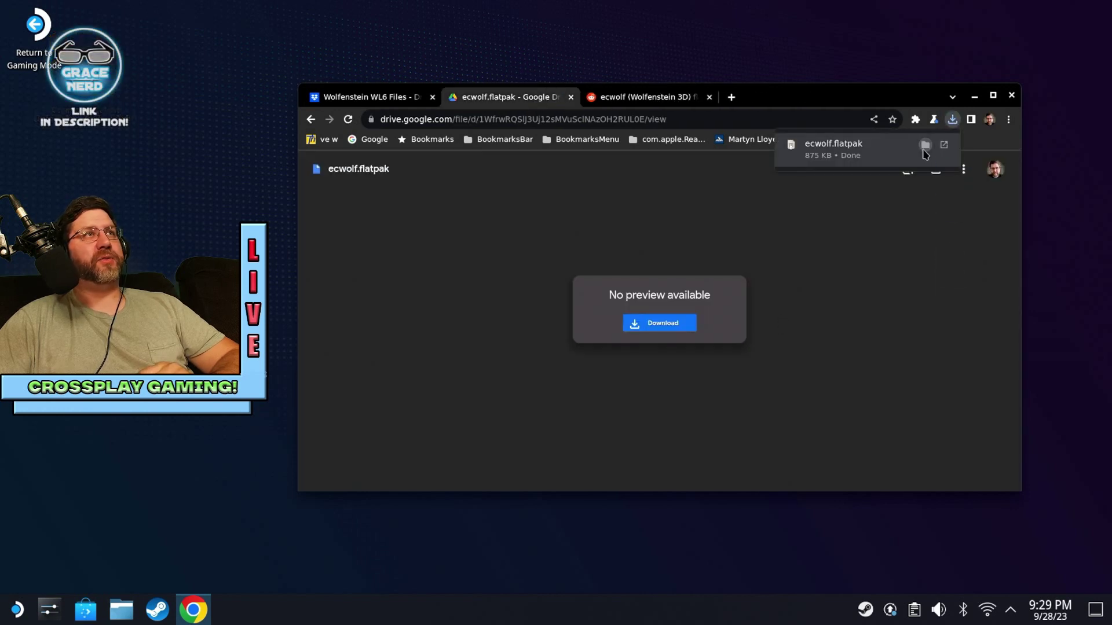
{"action": "left_click", "coordinate": [925, 144]}
- Open ecwolf.flatpak from the Downloads folder in Discover to check its installation, and close Discover
{"action": "left_click_drag", "start_coordinate": [881, 129], "coordinate": [806, 120]}
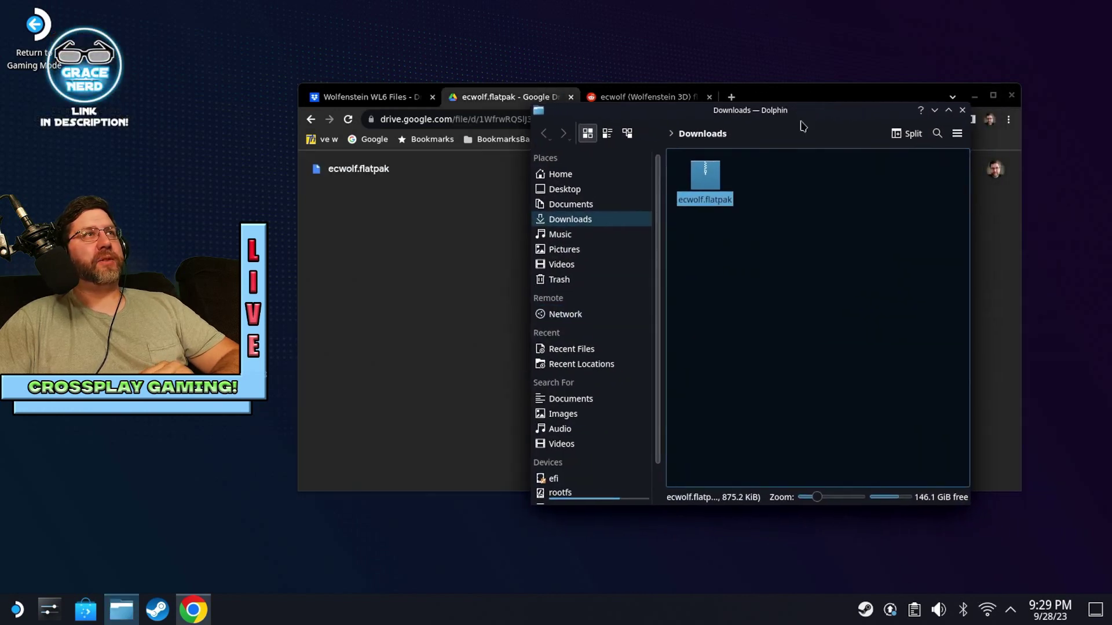
{"action": "double_click", "coordinate": [713, 204]}
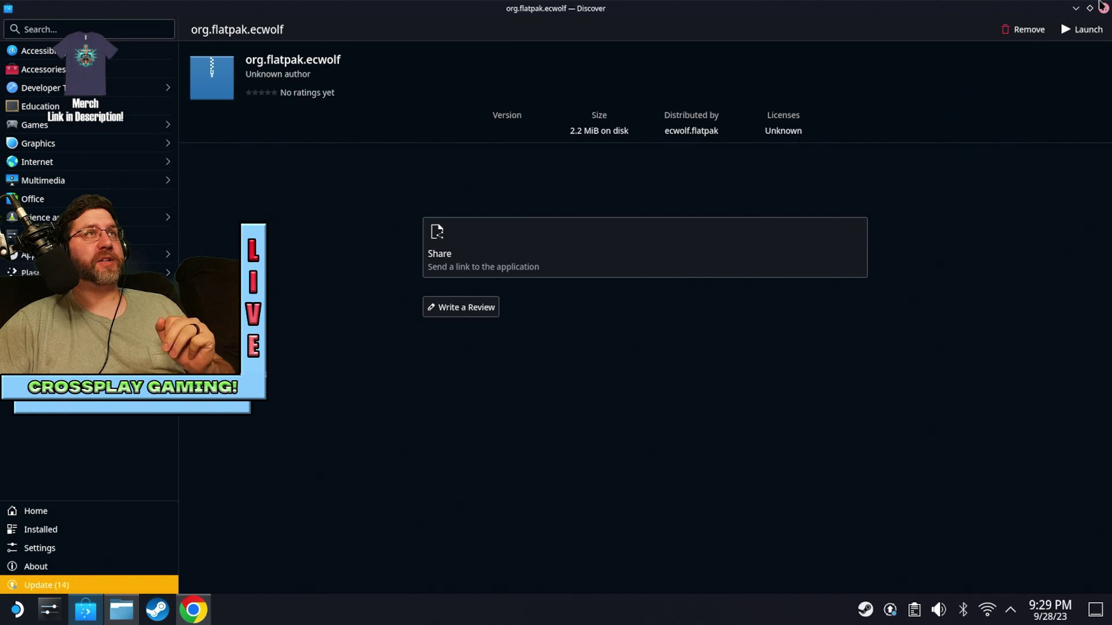
{"action": "left_click", "coordinate": [1103, 7]}
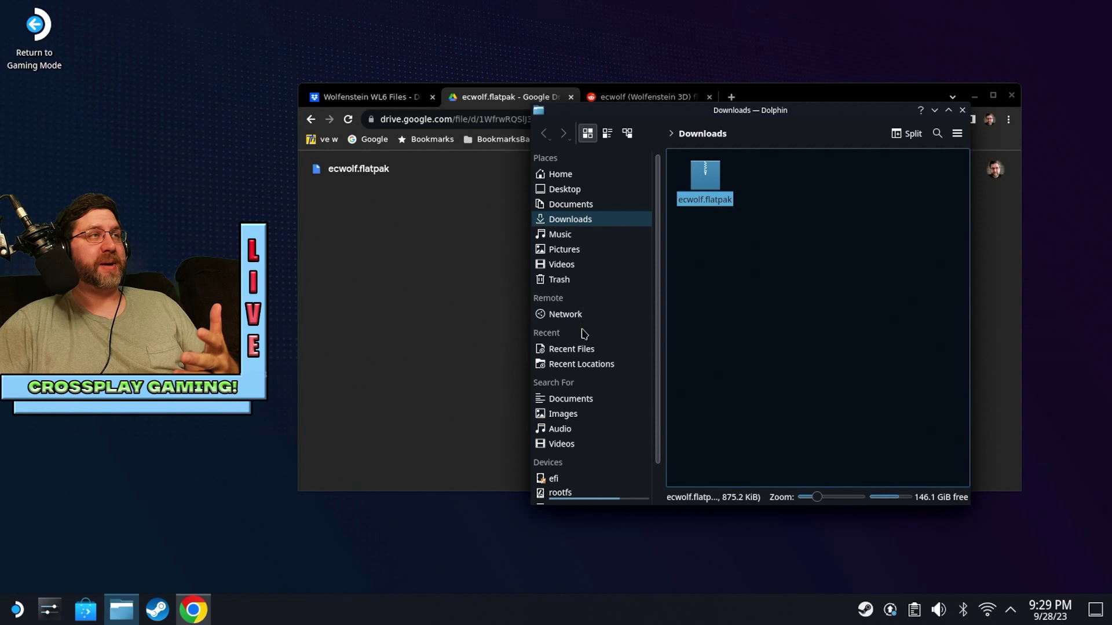
- Open the Home folder and toggle the hidden files off and back on
{"action": "left_click", "coordinate": [573, 177]}
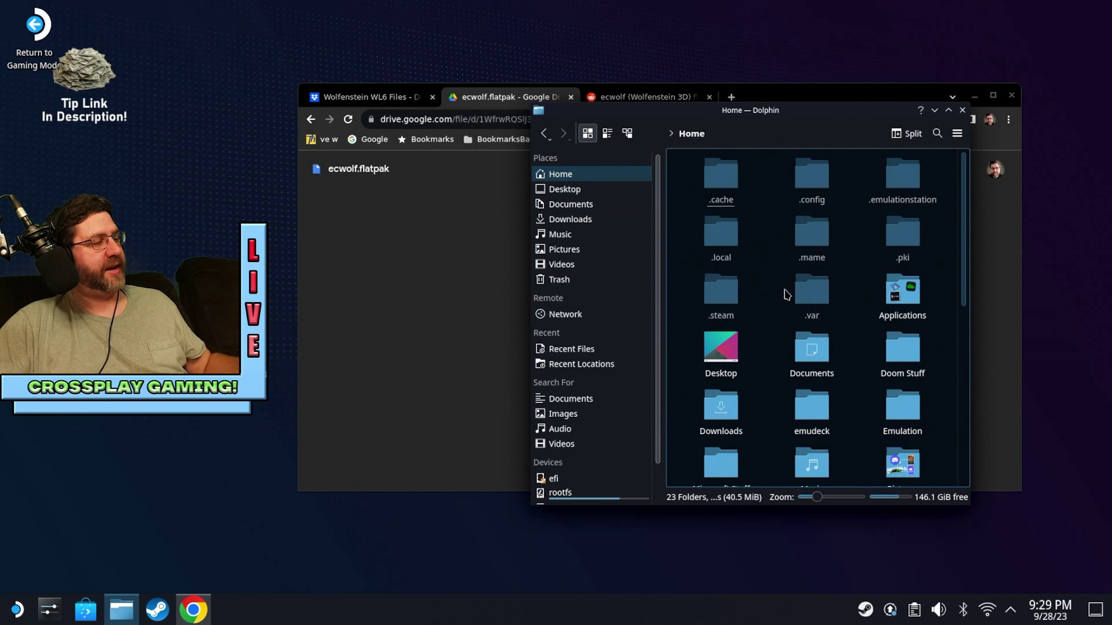
{"action": "key", "text": "ctrl+h"}
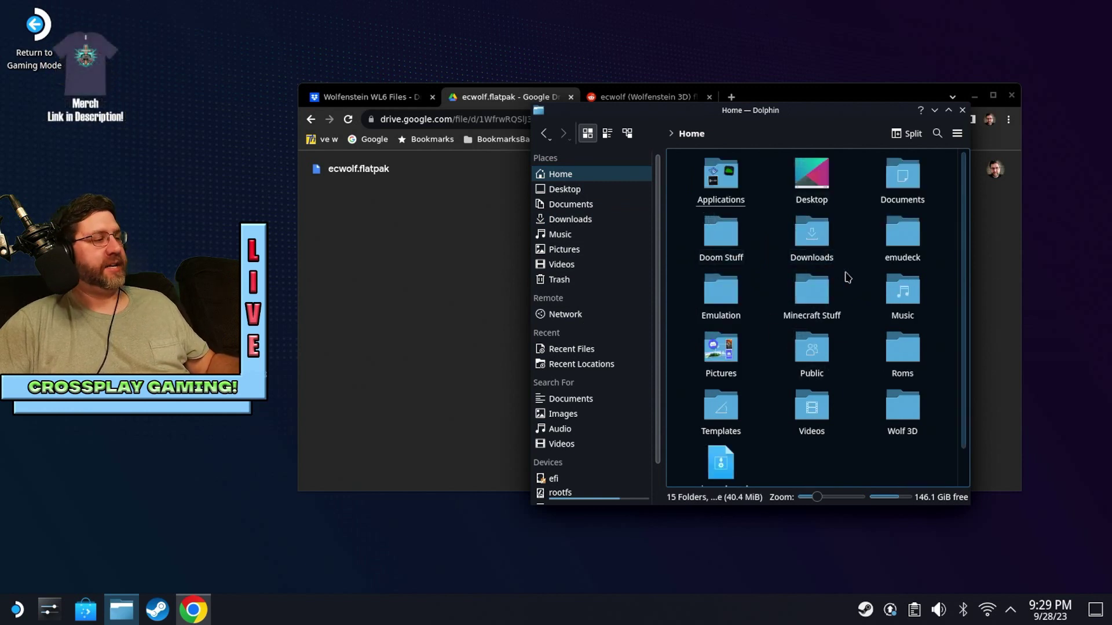
{"action": "key", "text": "ctrl+h"}
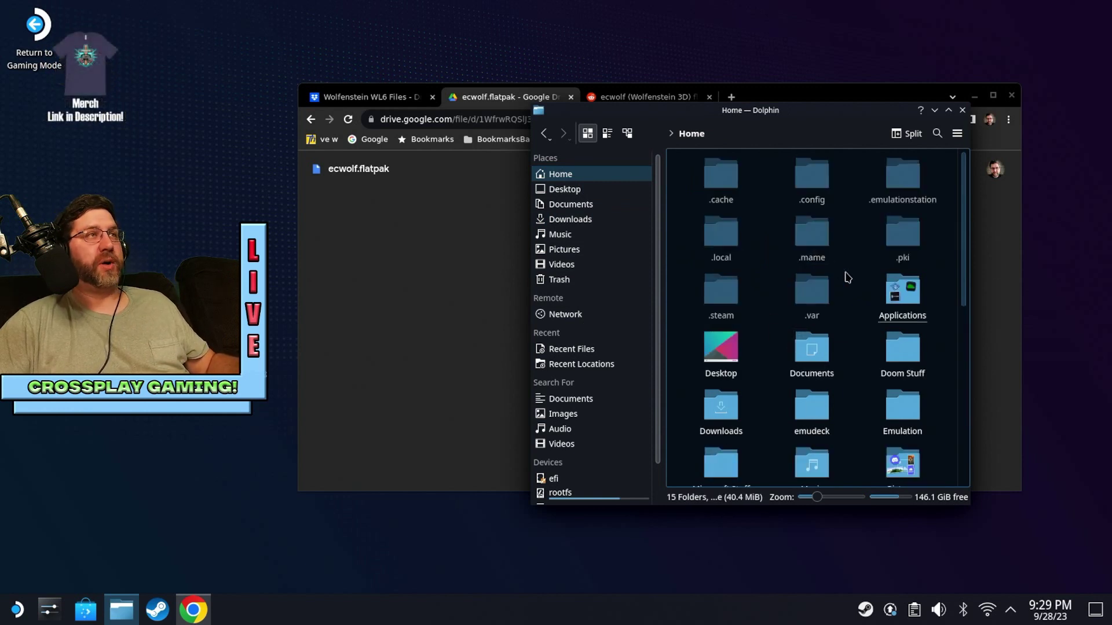
- Go to the .var/app/org.flatpak.ecwolf/data/ecwolf folder to view where the WL6 files belong
{"action": "left_click", "coordinate": [812, 282]}
{"action": "left_click", "coordinate": [704, 181]}
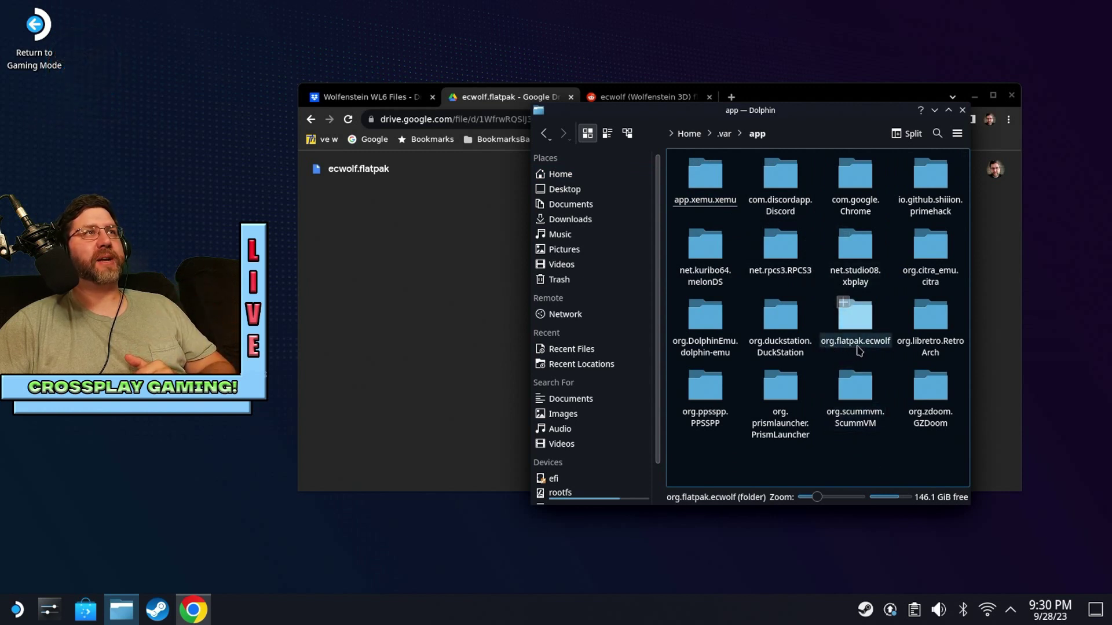
{"action": "left_click", "coordinate": [863, 328]}
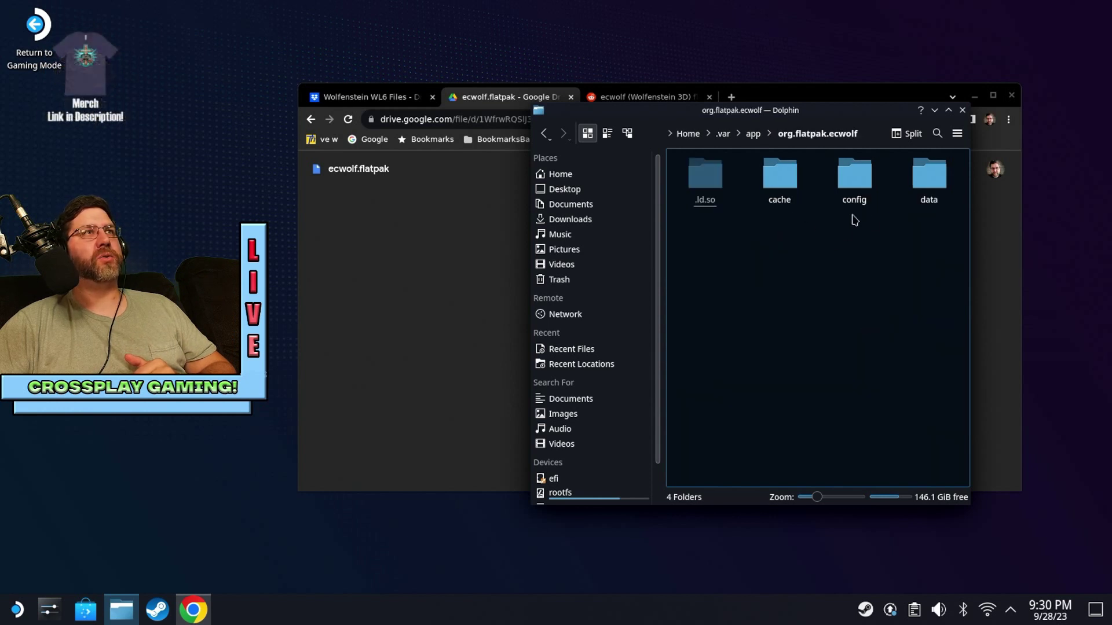
{"action": "left_click", "coordinate": [928, 177]}
{"action": "left_click", "coordinate": [706, 175]}
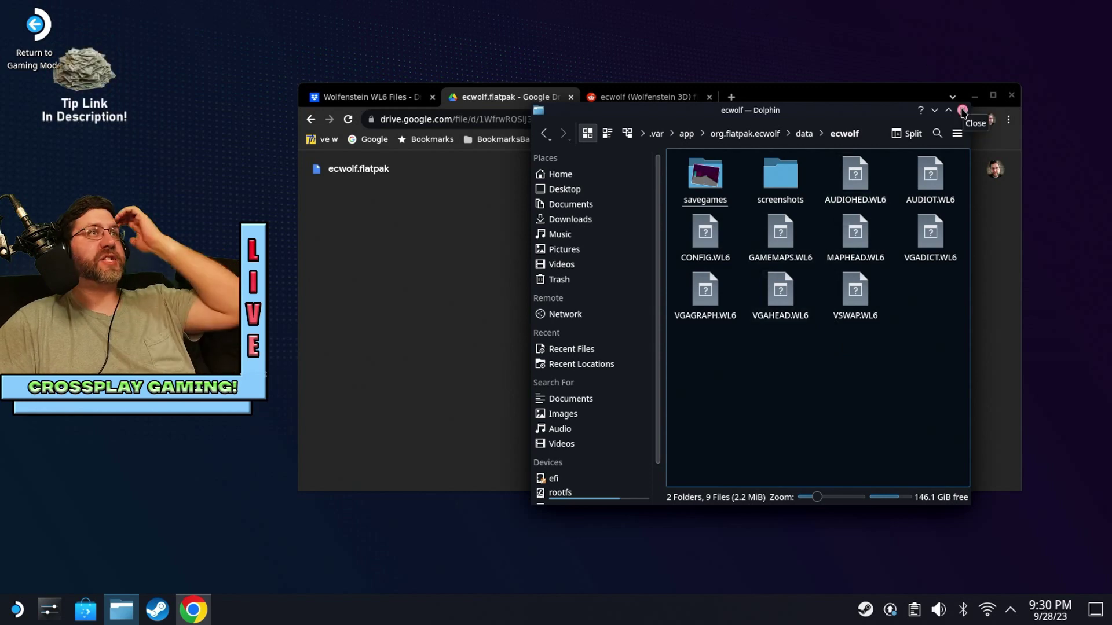
- Close the ecwolf folder and browser windows, and open a new file manager window
{"action": "left_click", "coordinate": [962, 110]}
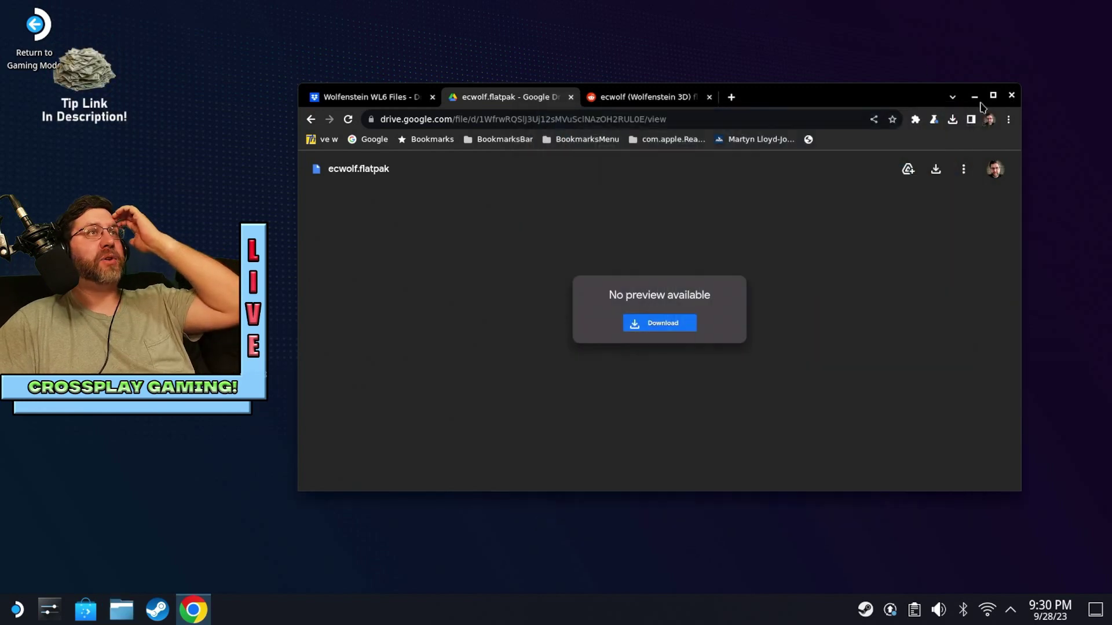
{"action": "left_click", "coordinate": [1011, 97]}
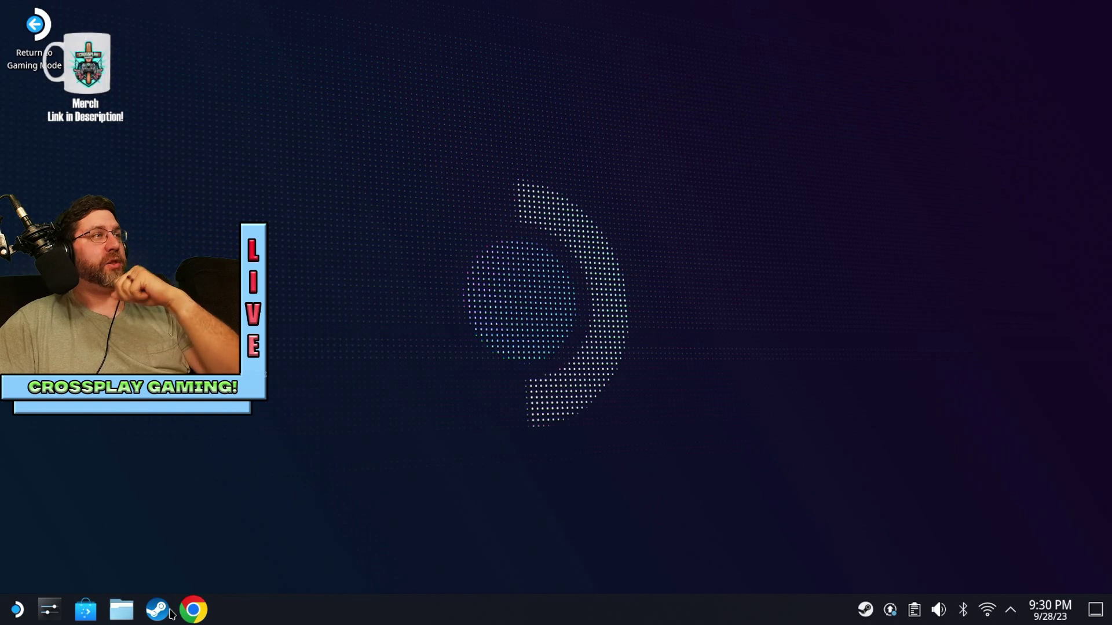
{"action": "left_click", "coordinate": [127, 612]}
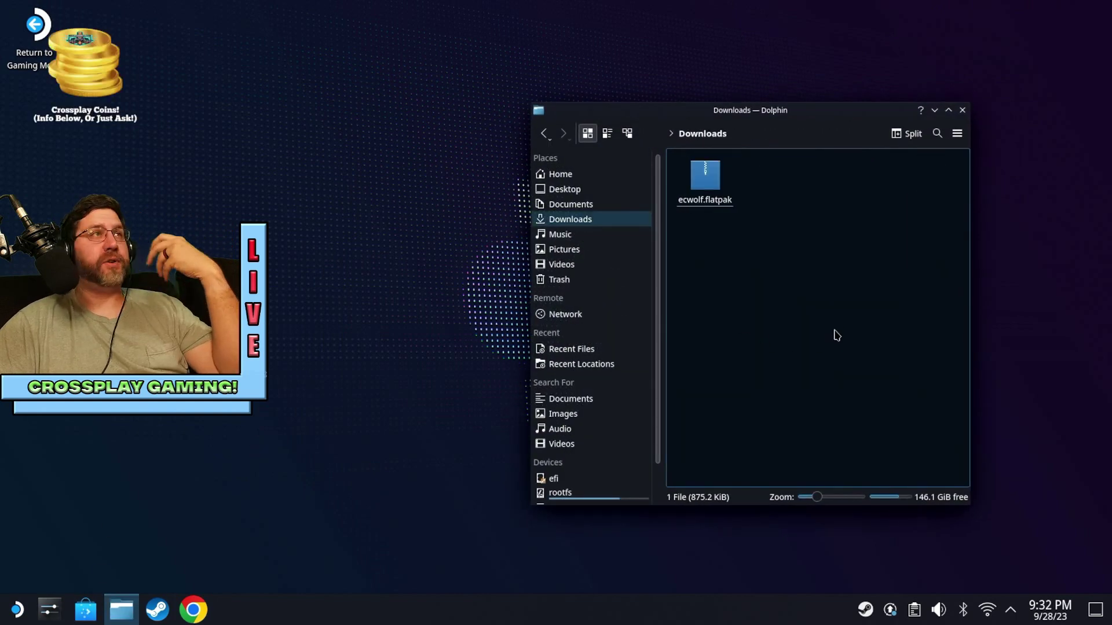
- Open ecwolf.flatpak from Downloads, launch ECWolf, and look through the entries of the game's main menu
{"action": "double_click", "coordinate": [717, 184]}
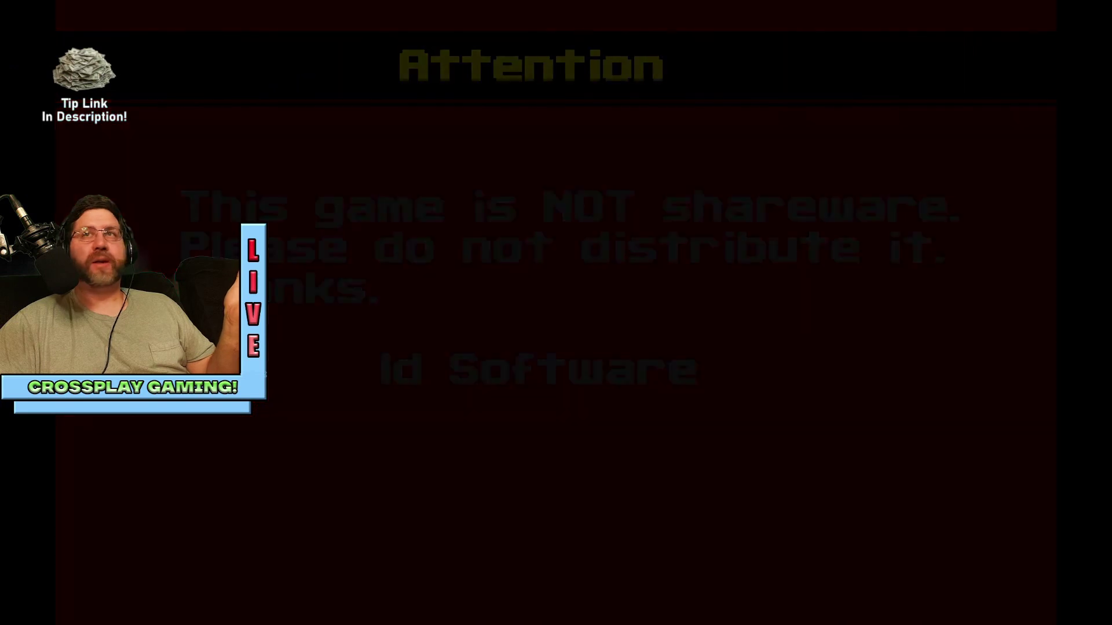
{"action": "key", "text": "Escape"}
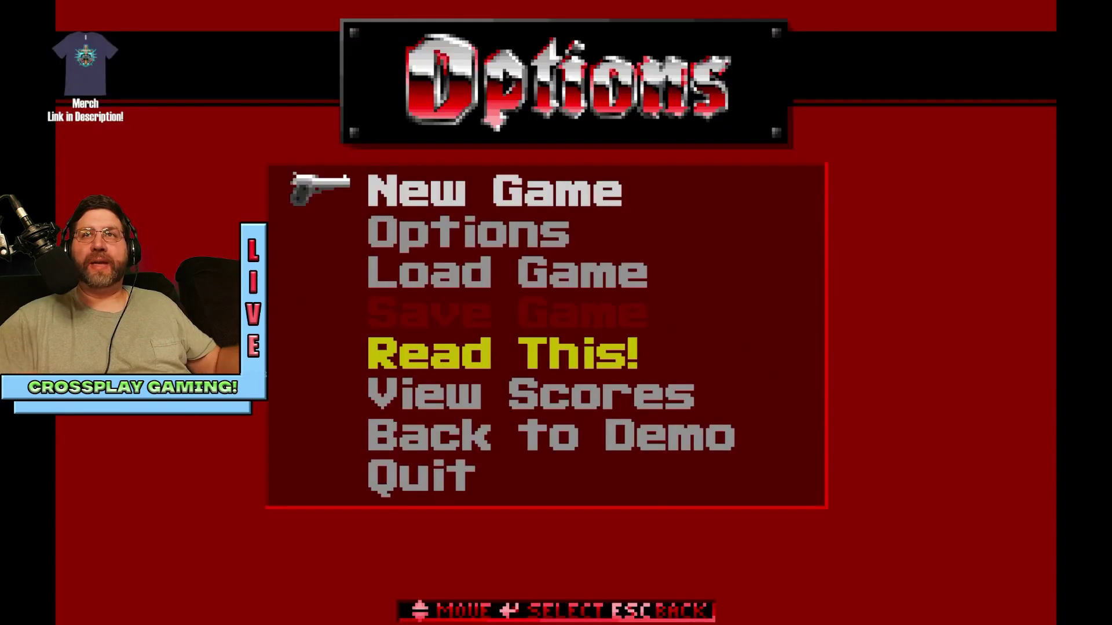
{"action": "key", "text": "Up"}
{"action": "key", "text": "Up"}
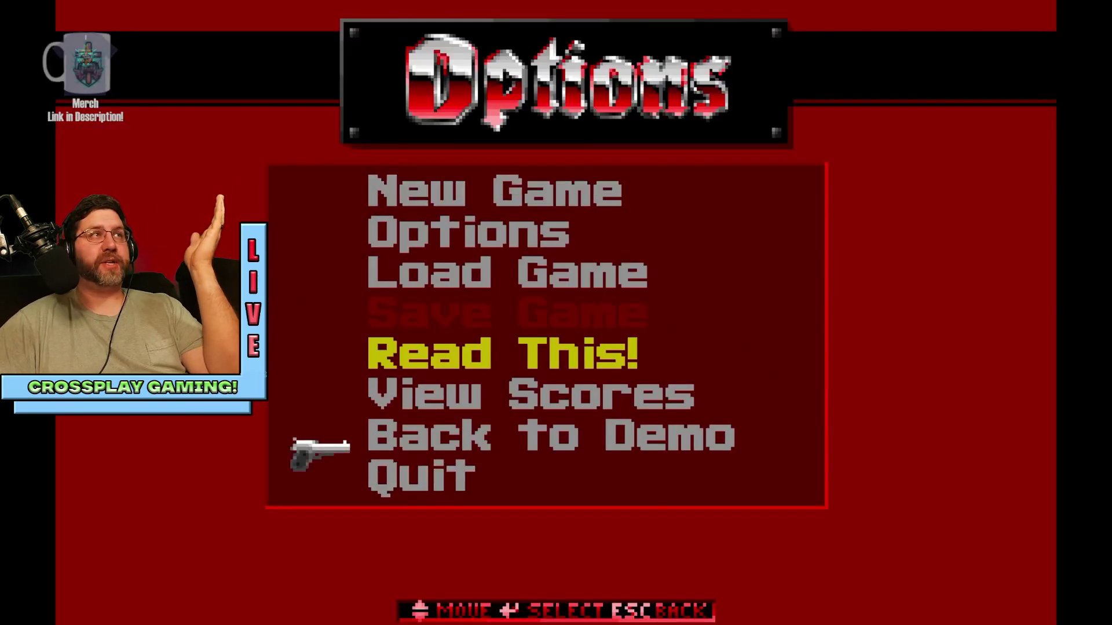
{"action": "key", "text": "Up"}
{"action": "key", "text": "Up"}
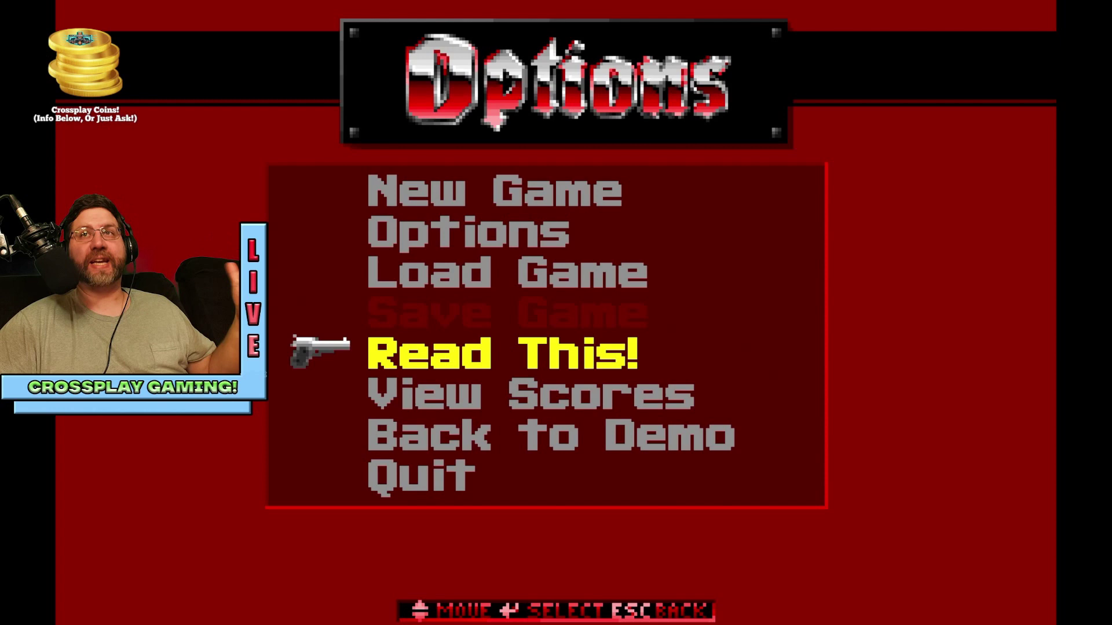
{"action": "key", "text": "Up"}
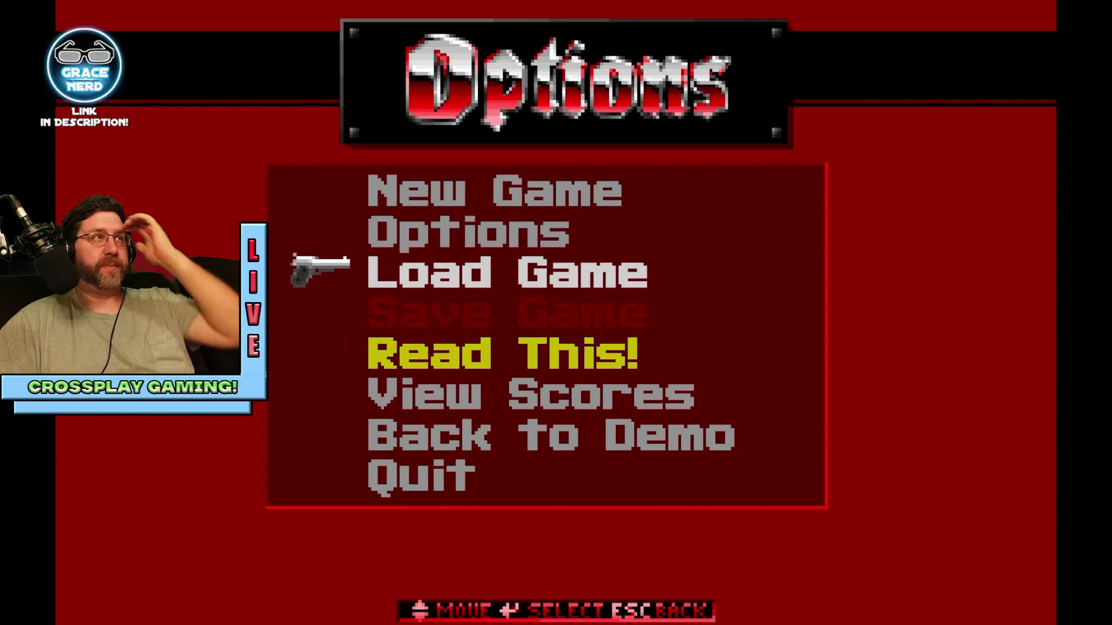
{"action": "key", "text": "Return"}
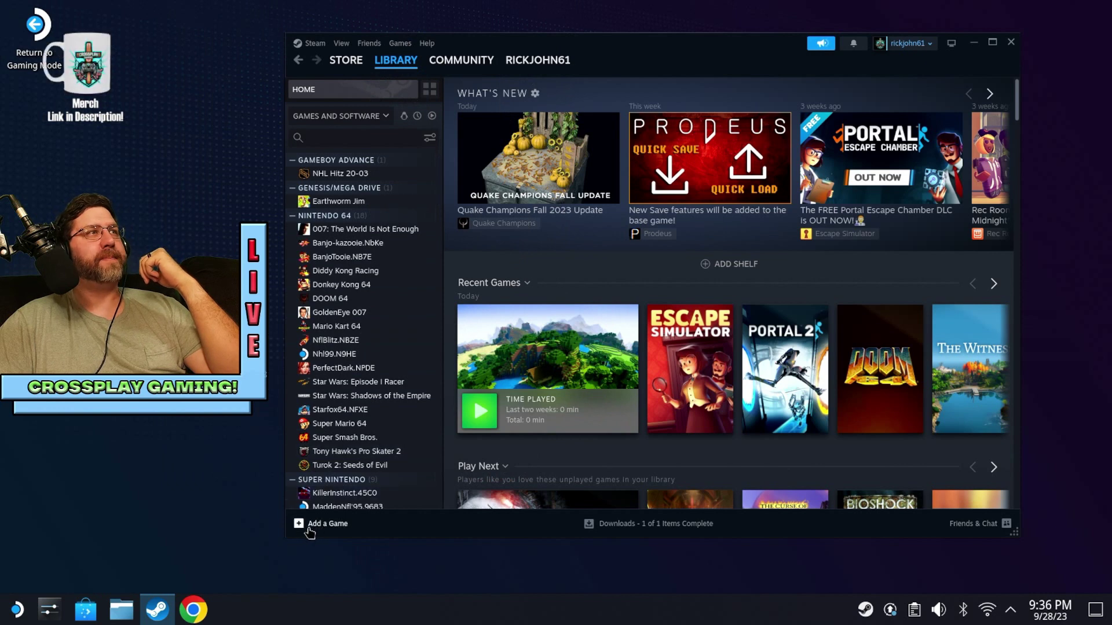
- Start adding a non-Steam game in Steam and browse from the root folder to usr/bin
{"action": "left_click", "coordinate": [310, 528]}
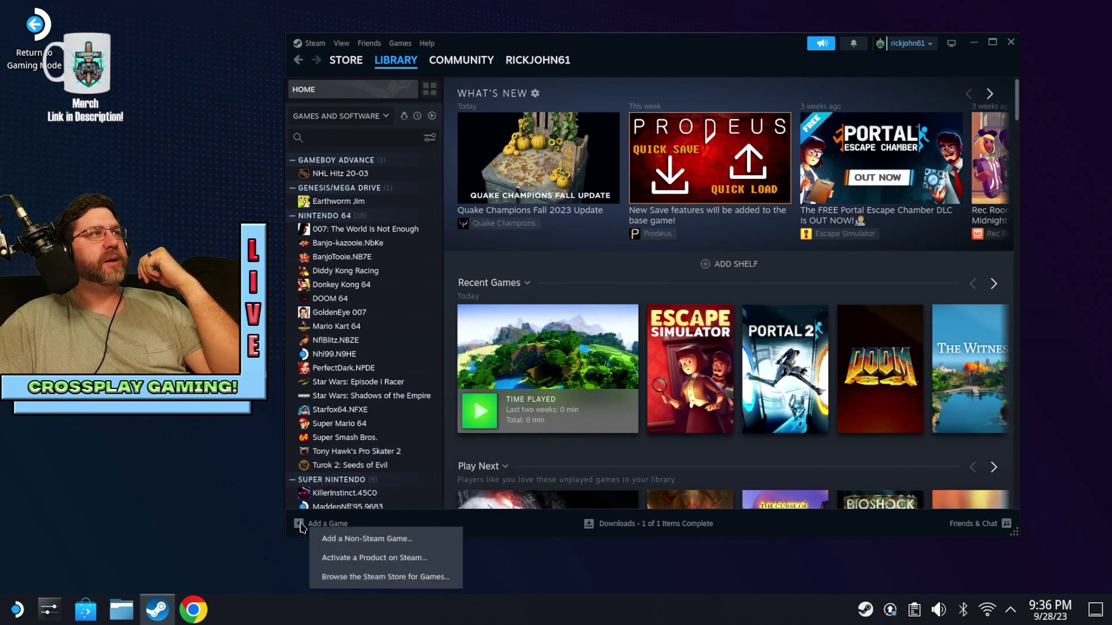
{"action": "left_click", "coordinate": [375, 537]}
{"action": "left_click", "coordinate": [516, 452]}
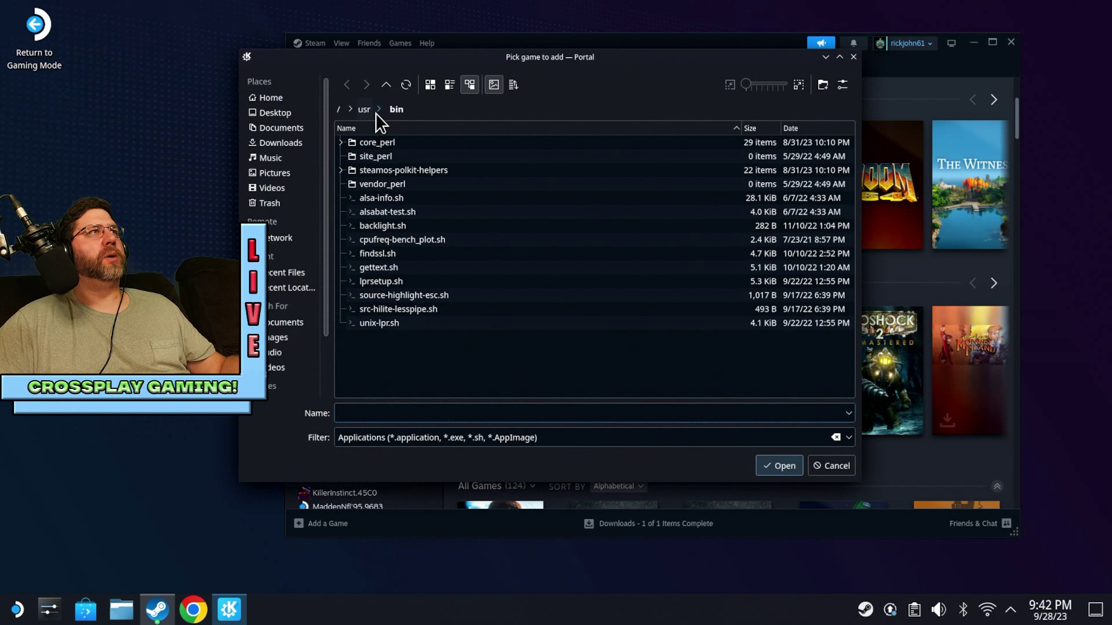
{"action": "left_click", "coordinate": [338, 109]}
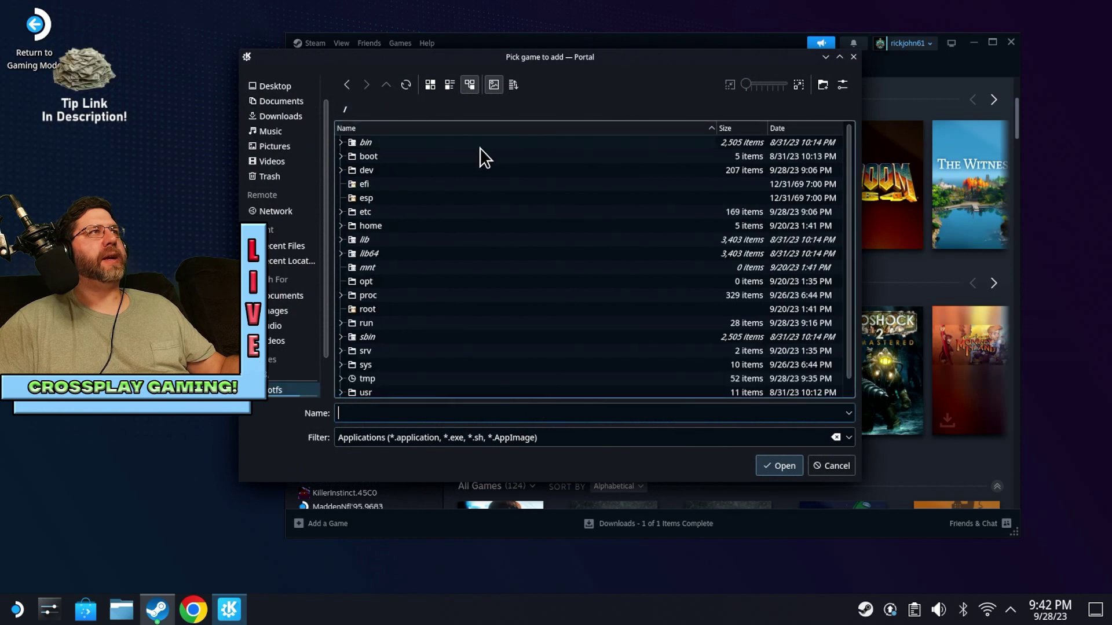
{"action": "scroll", "coordinate": [460, 220], "scroll_direction": "down", "scroll_amount": 1}
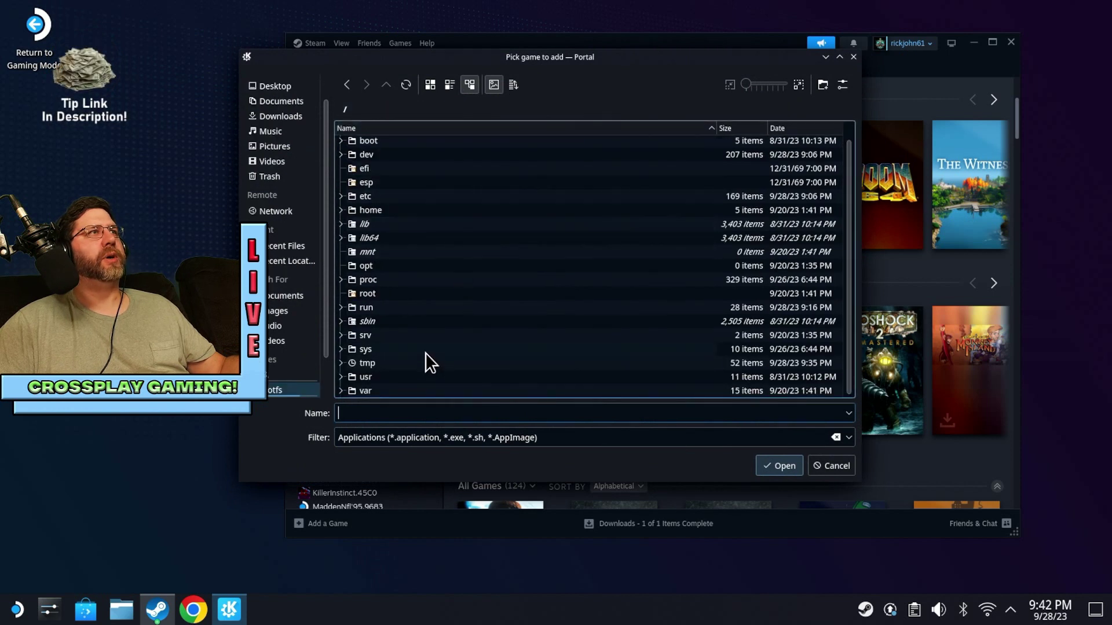
{"action": "double_click", "coordinate": [361, 377]}
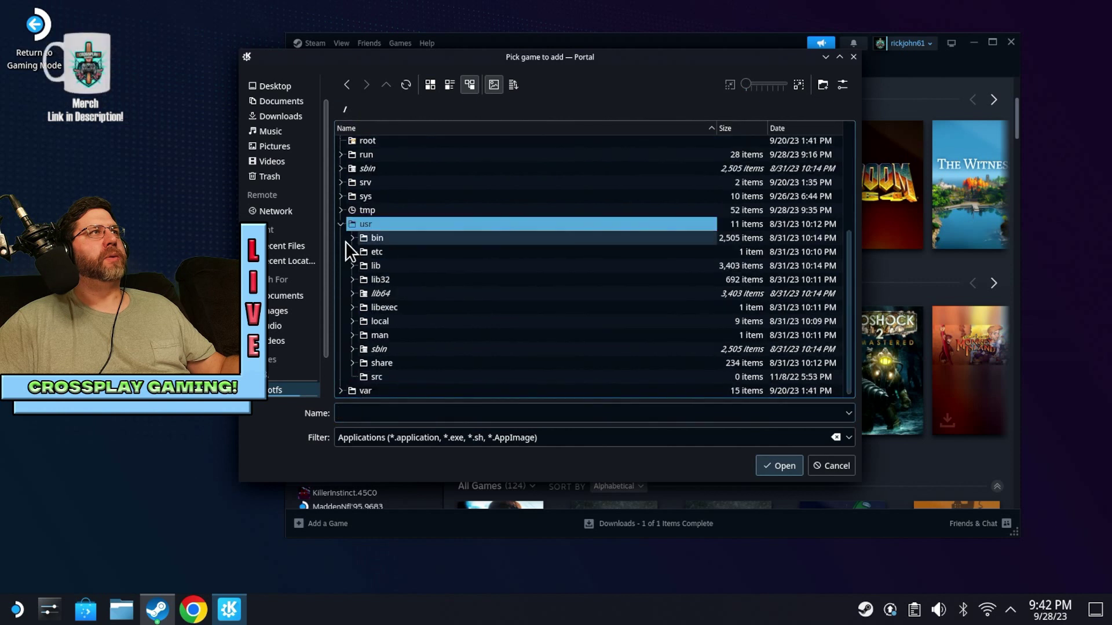
{"action": "left_click", "coordinate": [353, 238]}
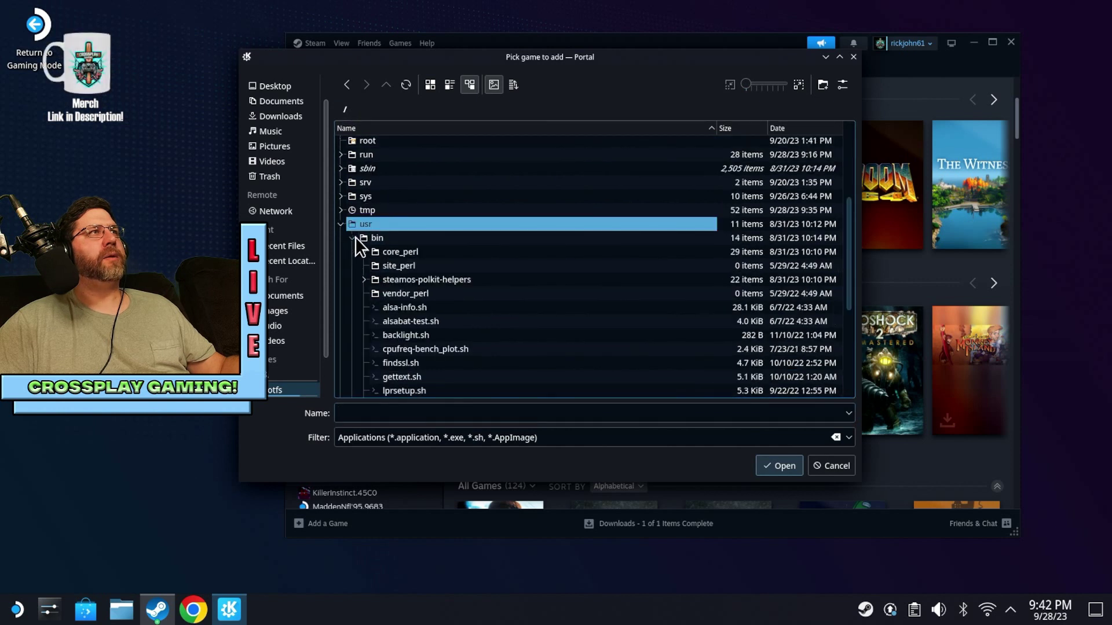
- Switch the file filter to All Files, choose flatpak from /usr/bin, and add the selected program to the library
{"action": "left_click", "coordinate": [847, 439]}
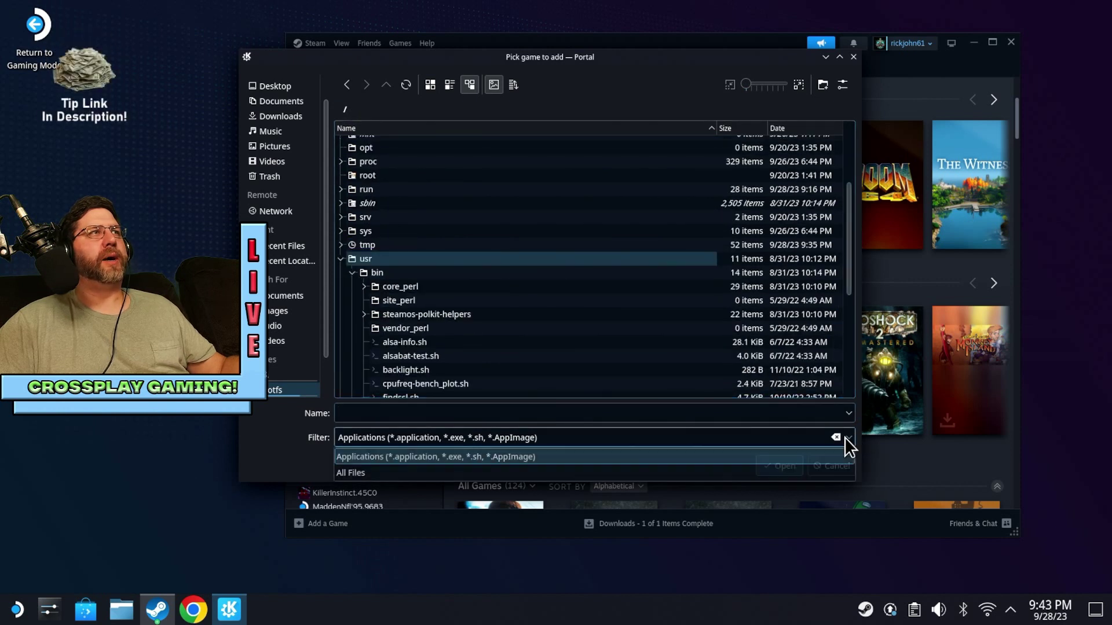
{"action": "left_click", "coordinate": [578, 472]}
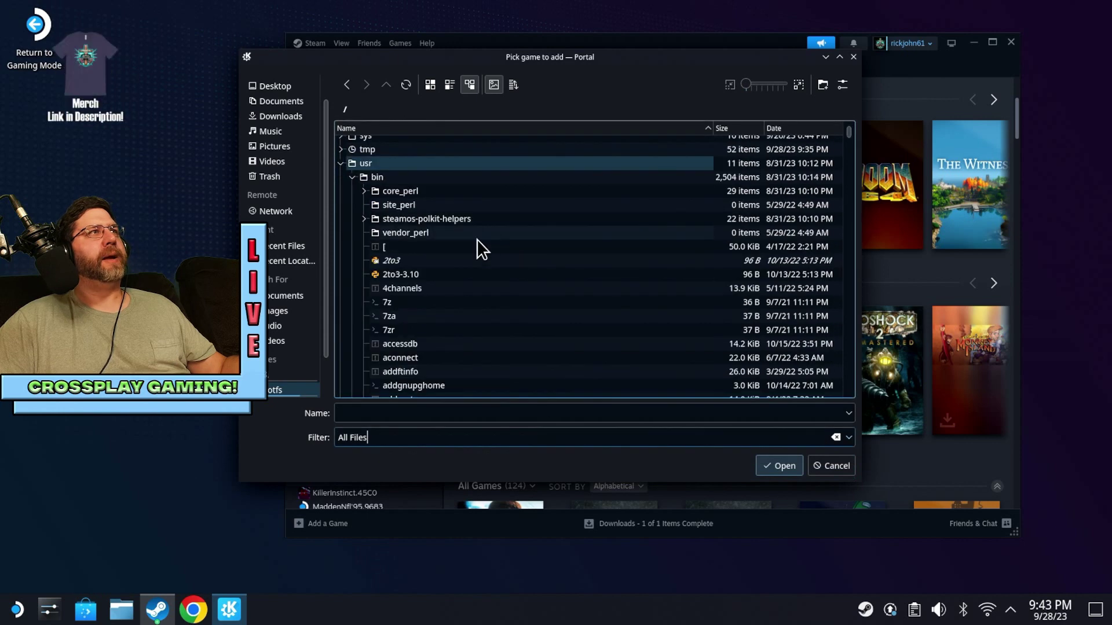
{"action": "scroll", "coordinate": [463, 220], "scroll_direction": "down", "scroll_amount": 15}
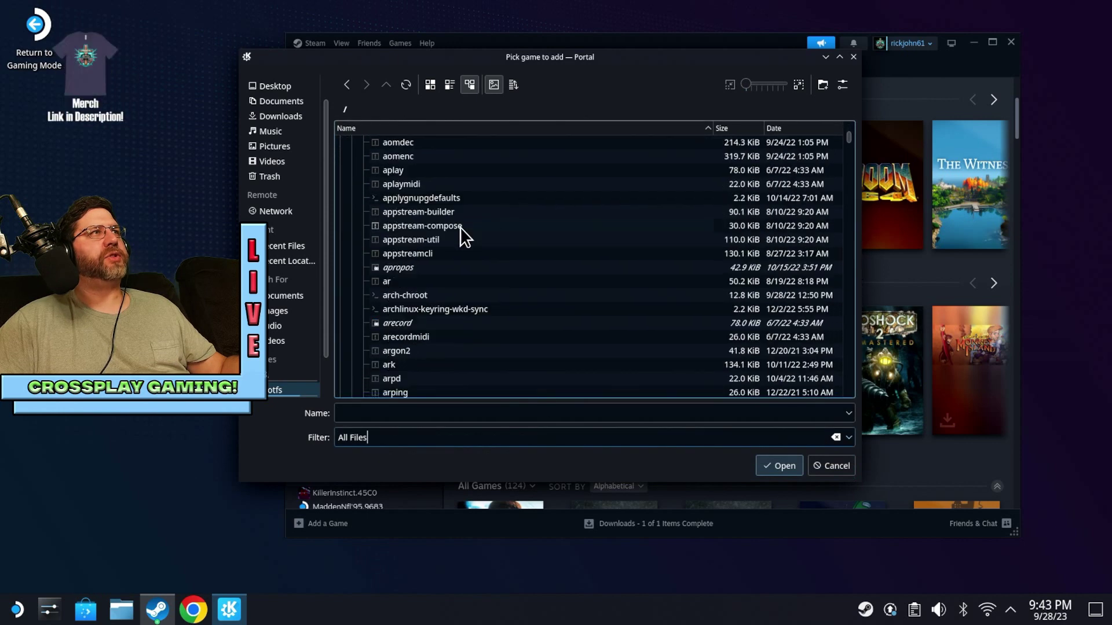
{"action": "scroll", "coordinate": [458, 243], "scroll_direction": "down", "scroll_amount": 10}
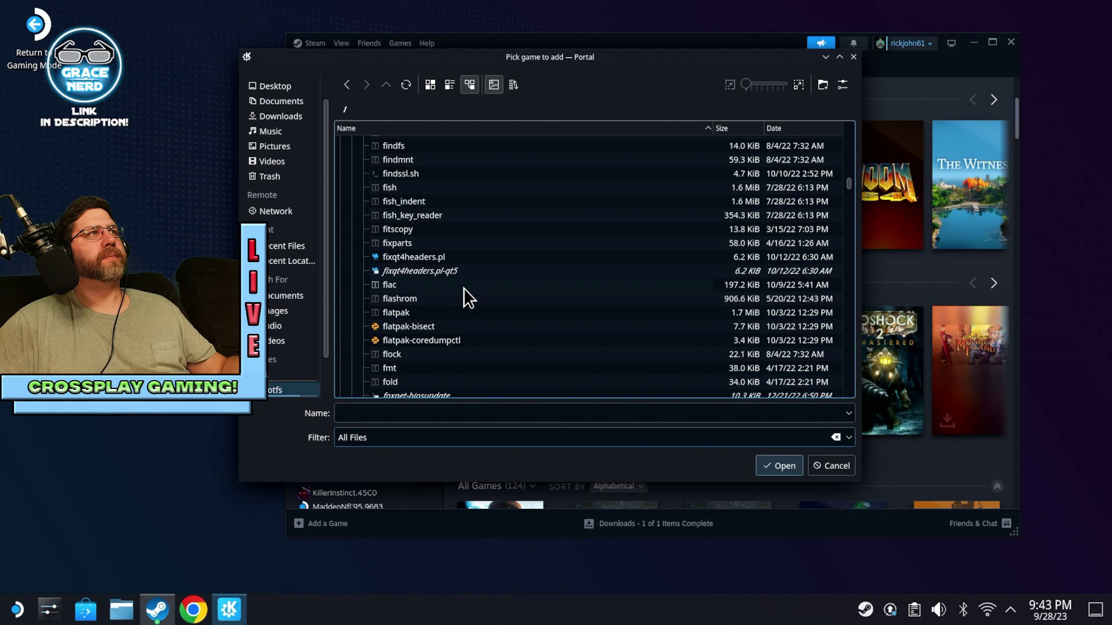
{"action": "left_click", "coordinate": [398, 315]}
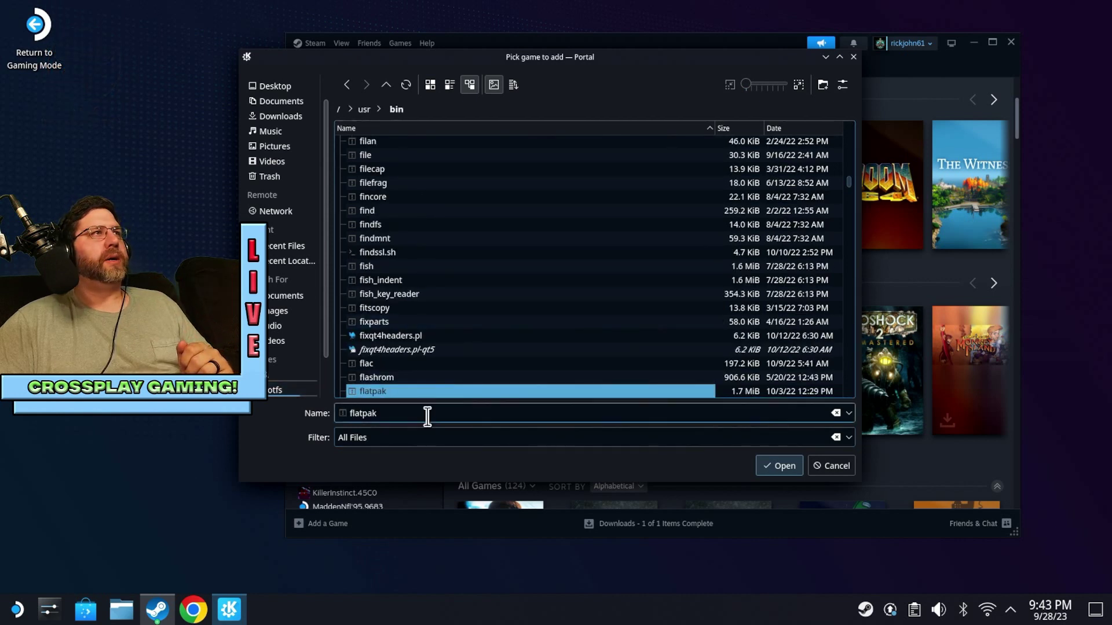
{"action": "left_click", "coordinate": [768, 466]}
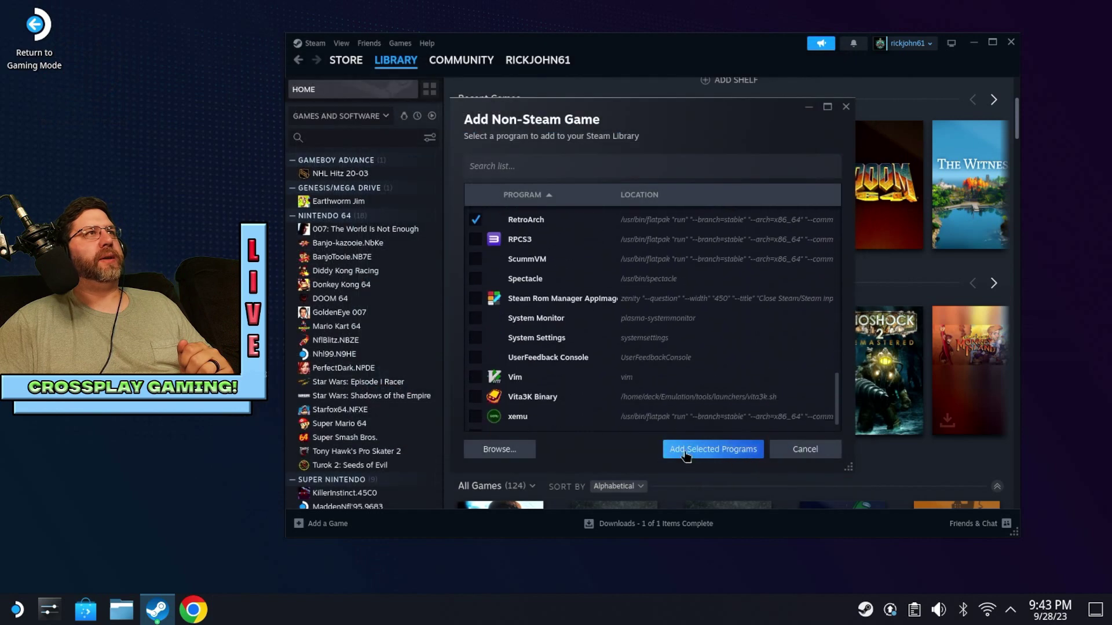
{"action": "left_click", "coordinate": [727, 453]}
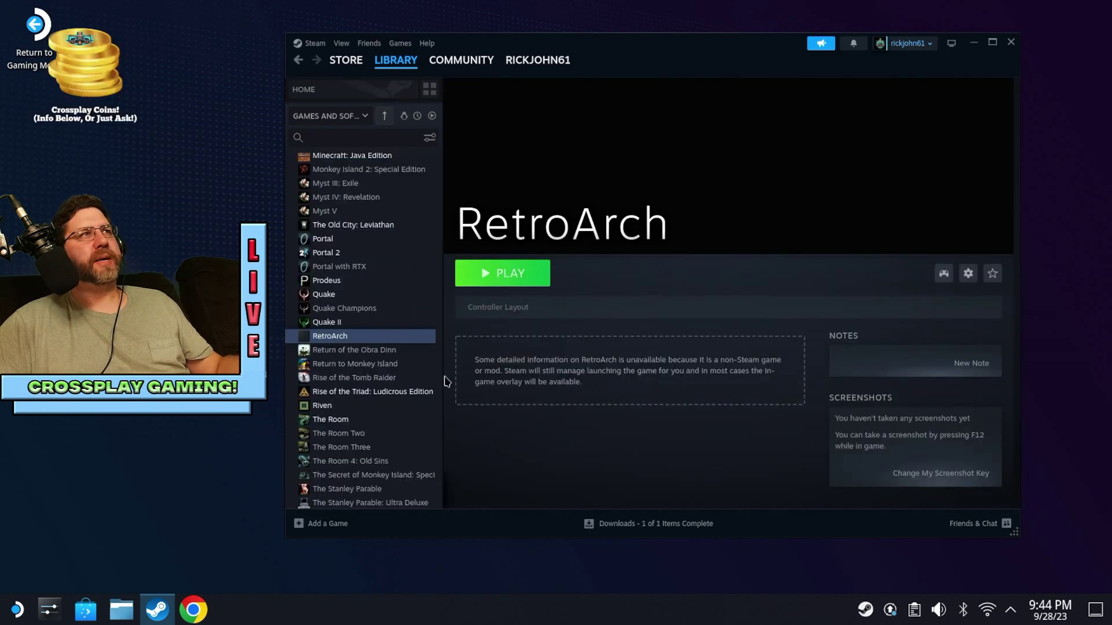
- Rename the RetroArch shortcut Wolfenstein 3D, with target "/usr/bin/flatpak", start folder /usr/bin/ and launch options "run org.flatpak.ecwolf"
{"action": "right_click", "coordinate": [342, 338]}
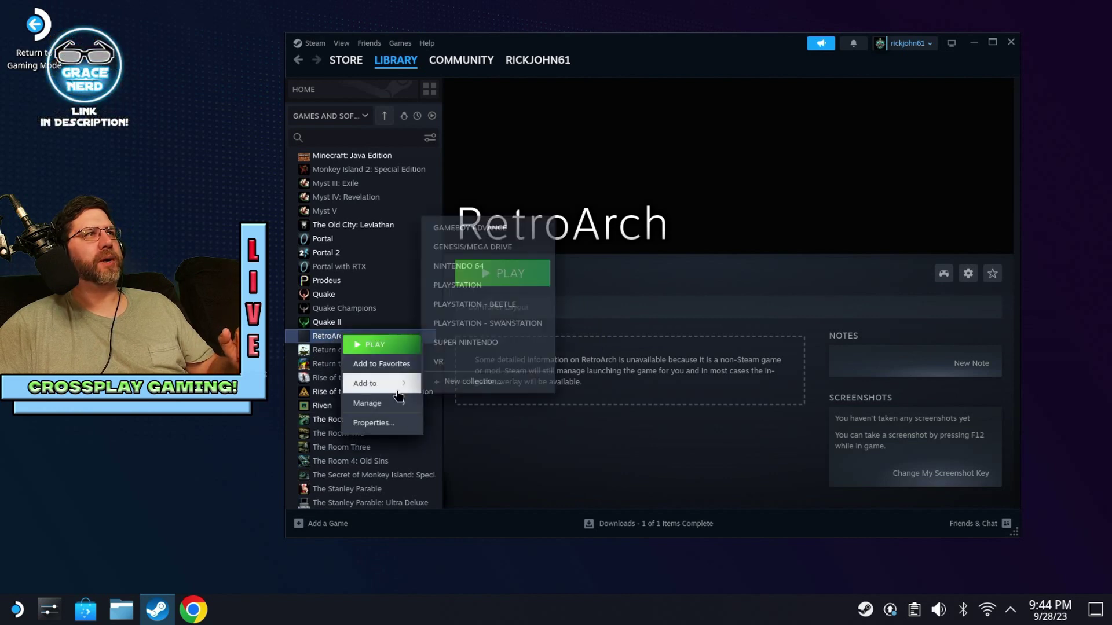
{"action": "left_click", "coordinate": [374, 424]}
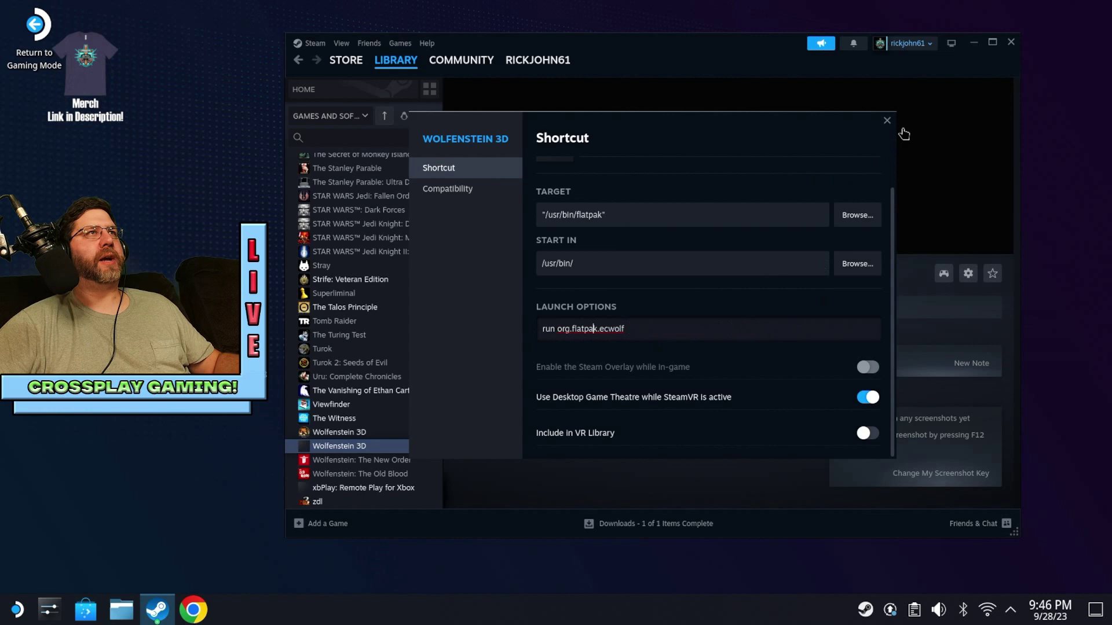
{"action": "left_click", "coordinate": [887, 120]}
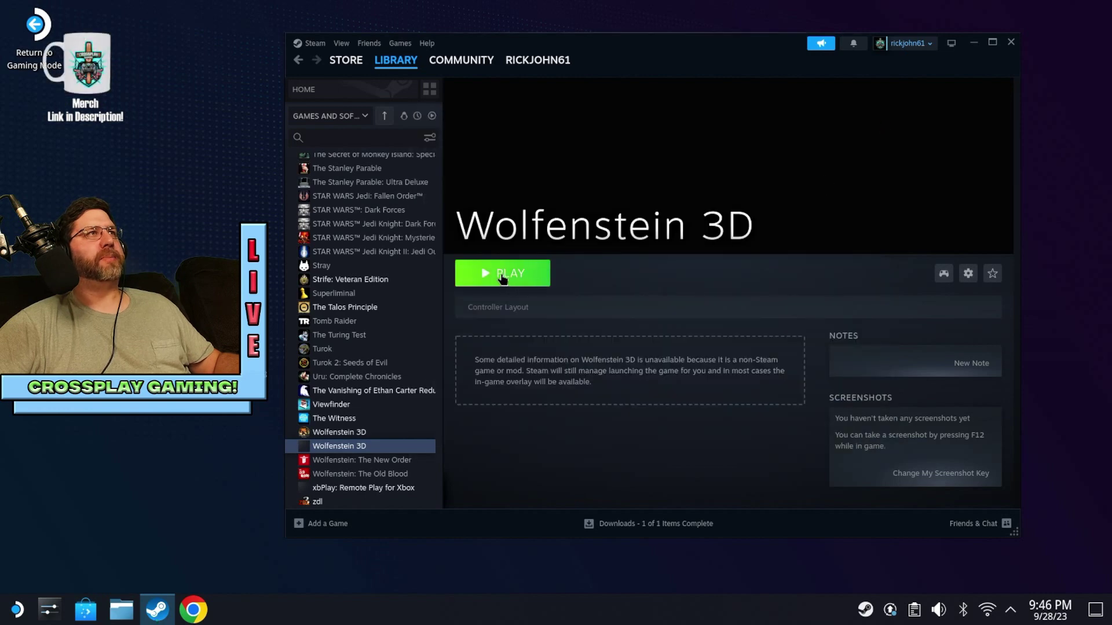
- Test the new Wolfenstein 3D shortcut by launching it from the library, and quit the game
{"action": "left_click", "coordinate": [502, 277]}
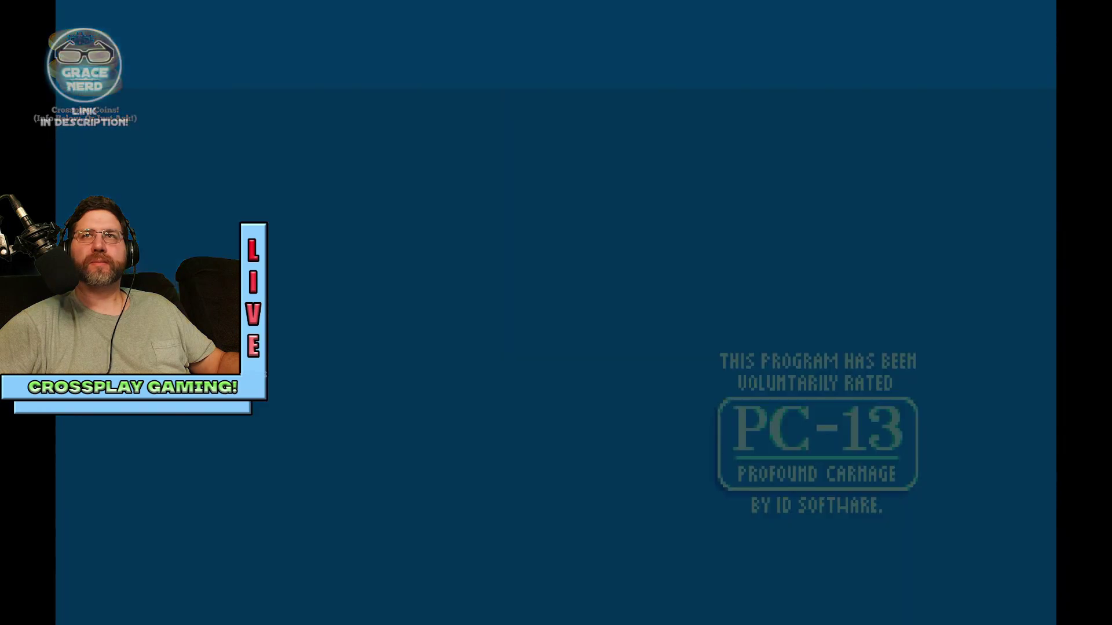
{"action": "key", "text": "Escape"}
{"action": "key", "text": "Escape"}
{"action": "key", "text": "y"}
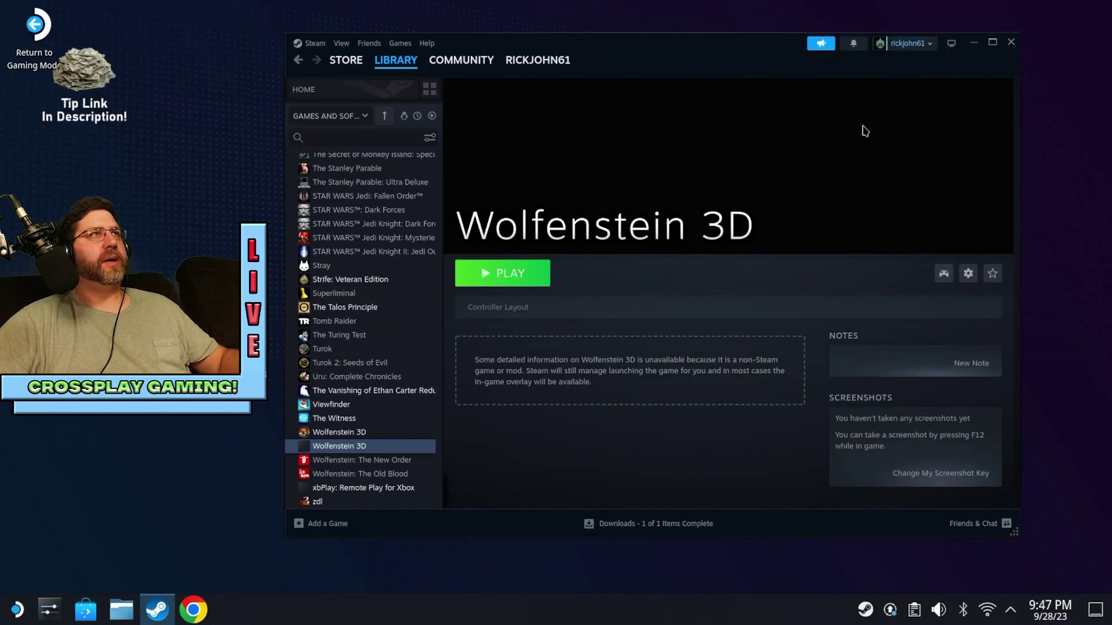
- Return to Gaming Mode and view the Manage options of the Wolfenstein 3D entry in the recent games
{"action": "left_click", "coordinate": [1012, 42]}
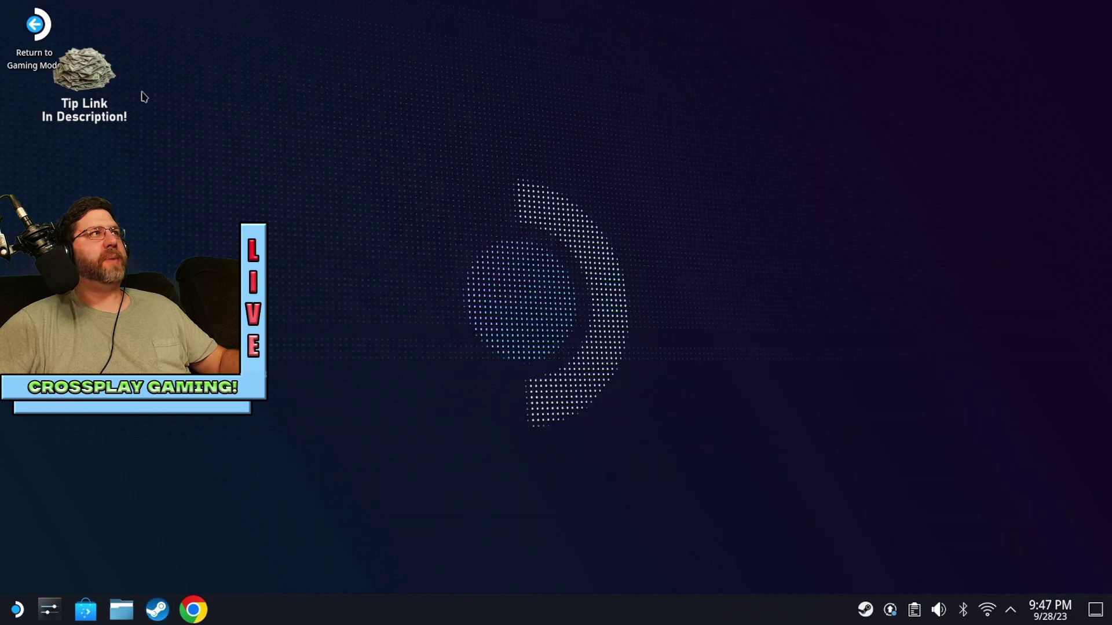
{"action": "double_click", "coordinate": [34, 29]}
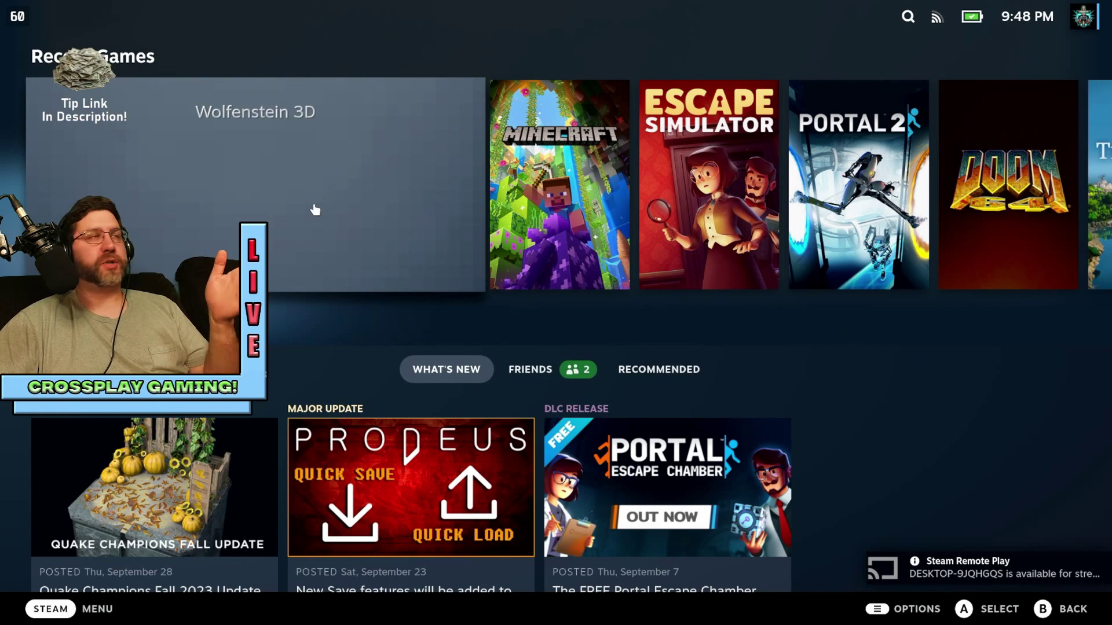
{"action": "right_click", "coordinate": [315, 223]}
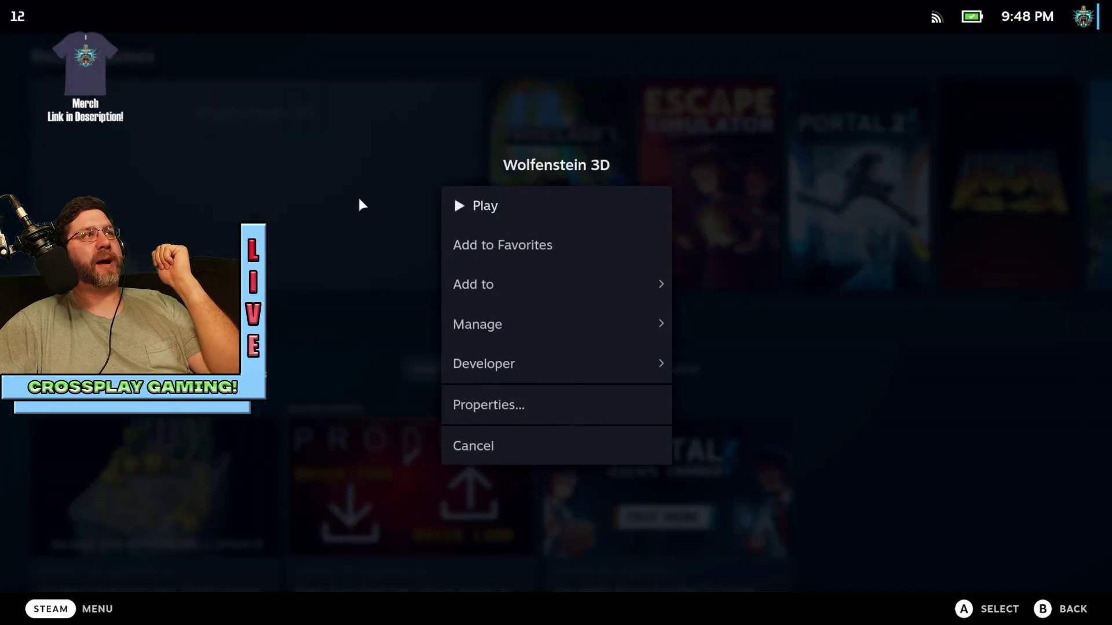
{"action": "left_click", "coordinate": [531, 335]}
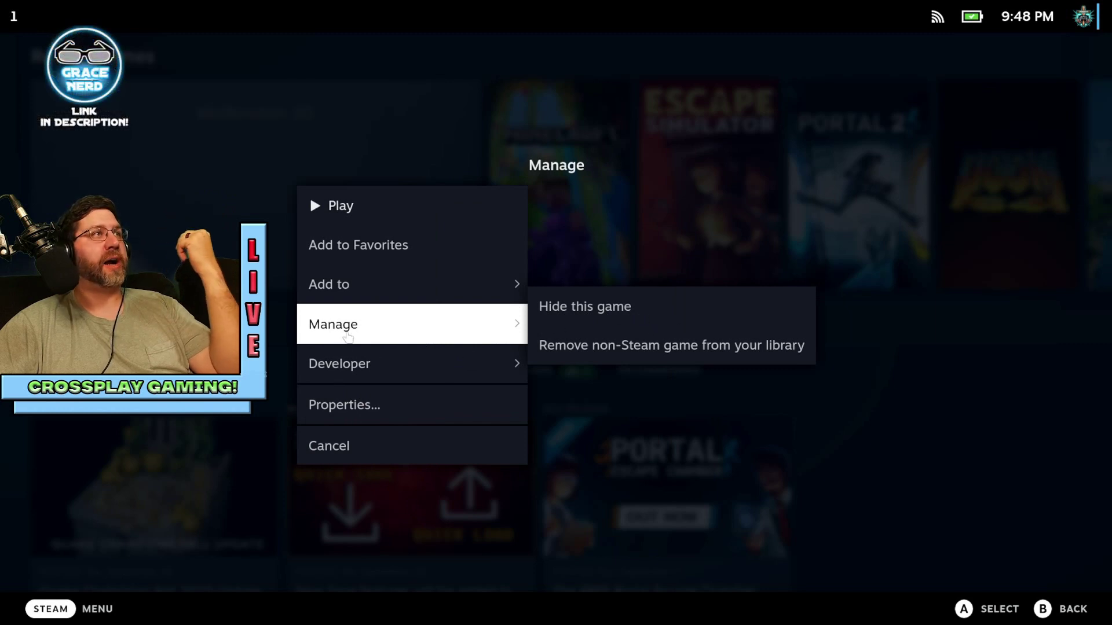
{"action": "left_click", "coordinate": [208, 241]}
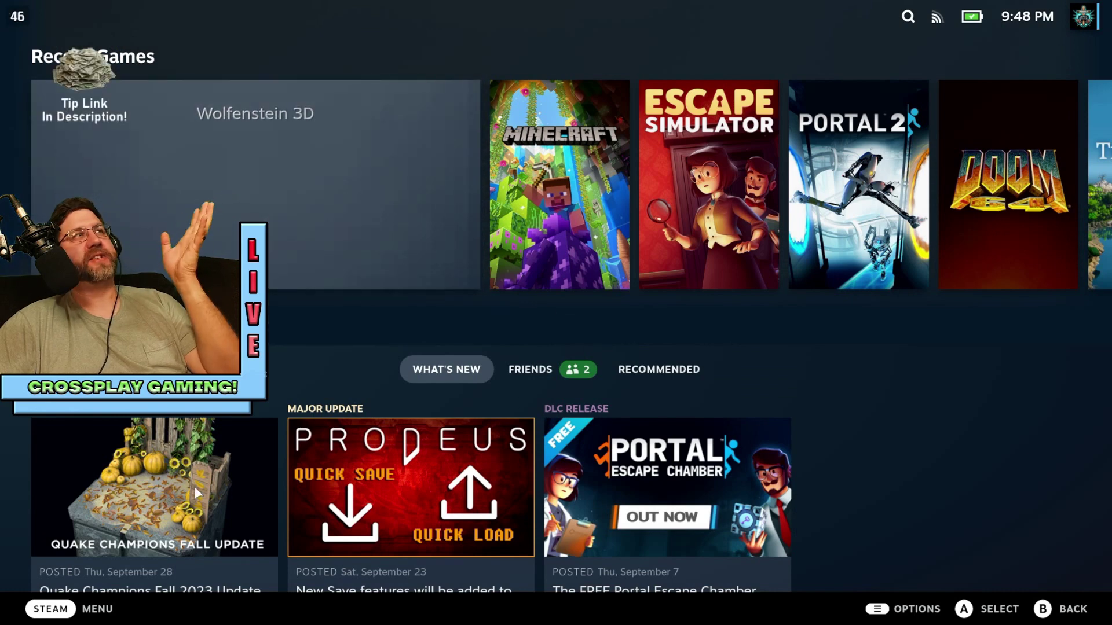
- Go to the Non-Steam games in the library and open the Wolfenstein 3-D entry that has cover art
{"action": "left_click", "coordinate": [68, 609]}
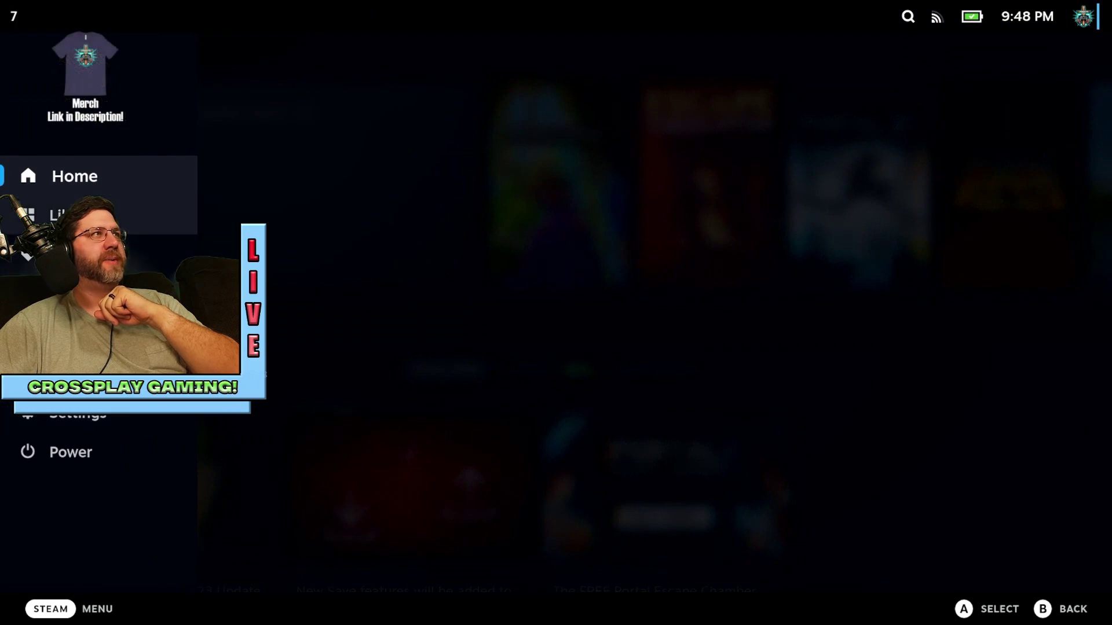
{"action": "left_click", "coordinate": [162, 214]}
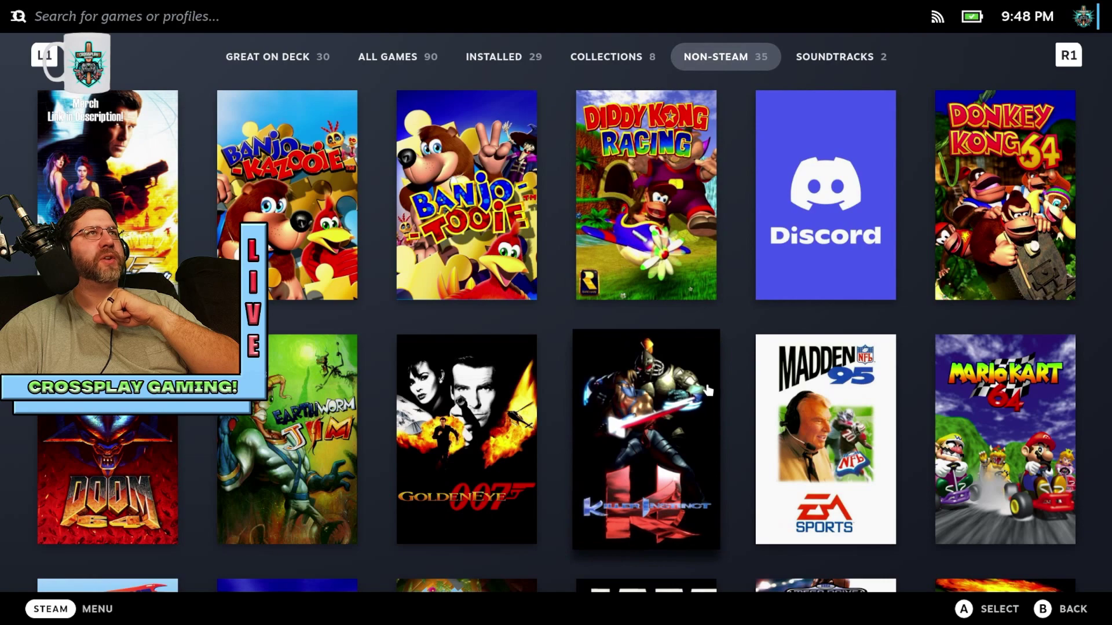
{"action": "scroll", "coordinate": [653, 426], "scroll_direction": "down", "scroll_amount": 8}
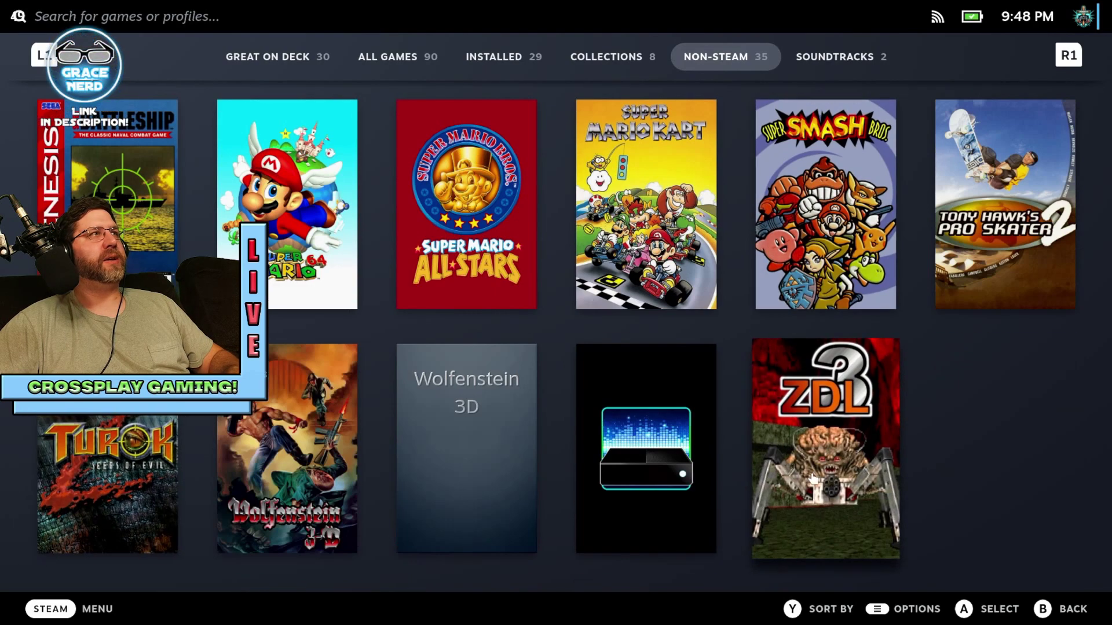
{"action": "left_click", "coordinate": [276, 469]}
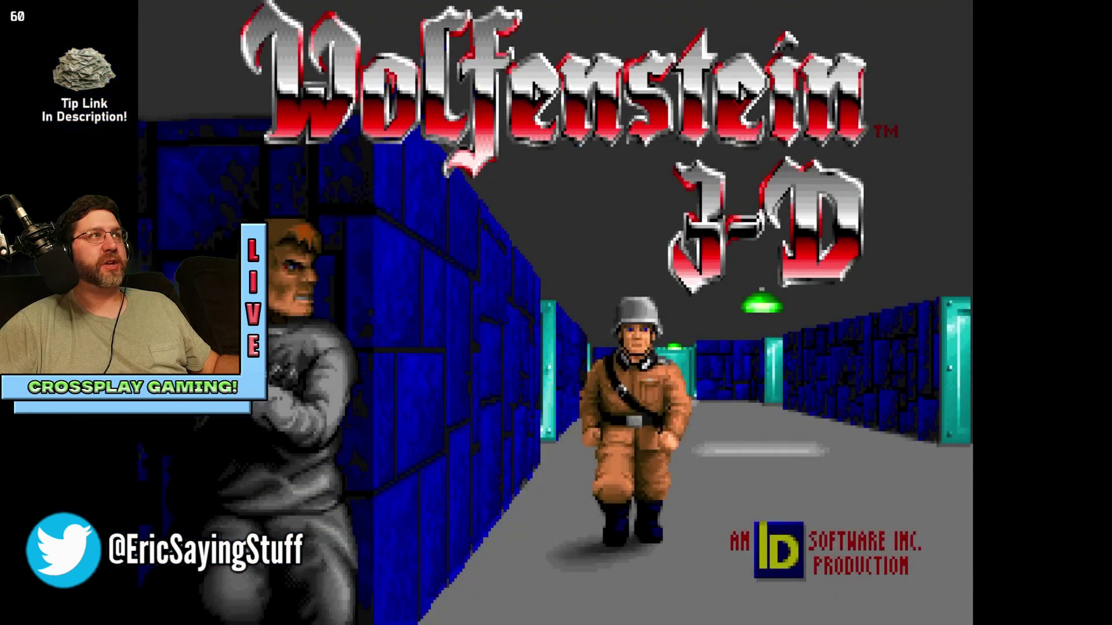
- Open the game's options from the title screen, review the Control Setup settings, and return to the options list
{"action": "key", "text": "Return"}
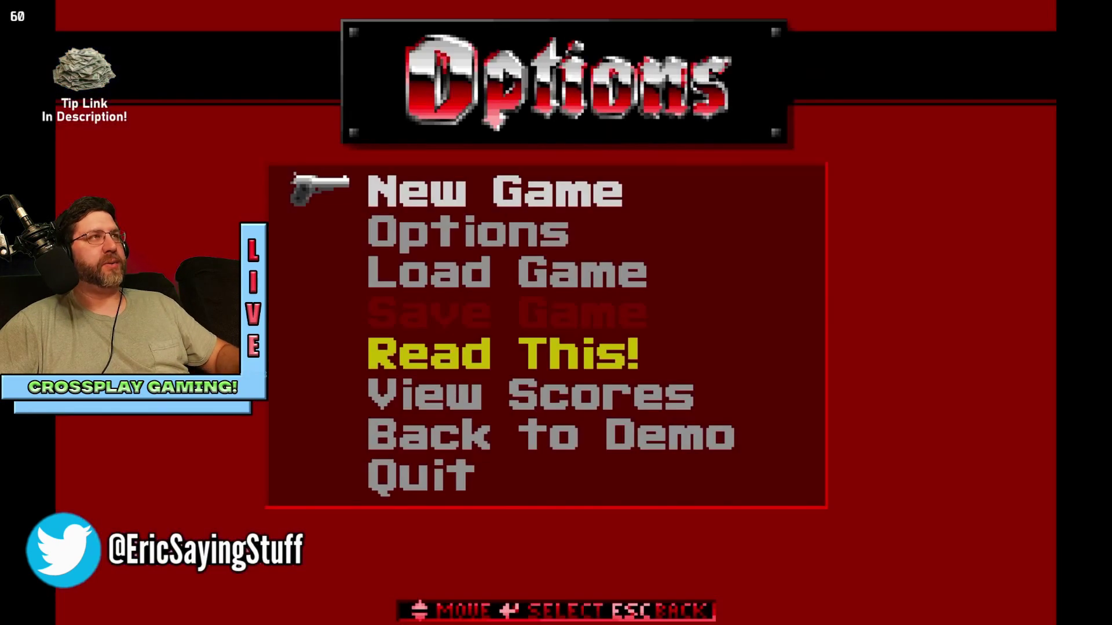
{"action": "key", "text": "Down"}
{"action": "key", "text": "Return"}
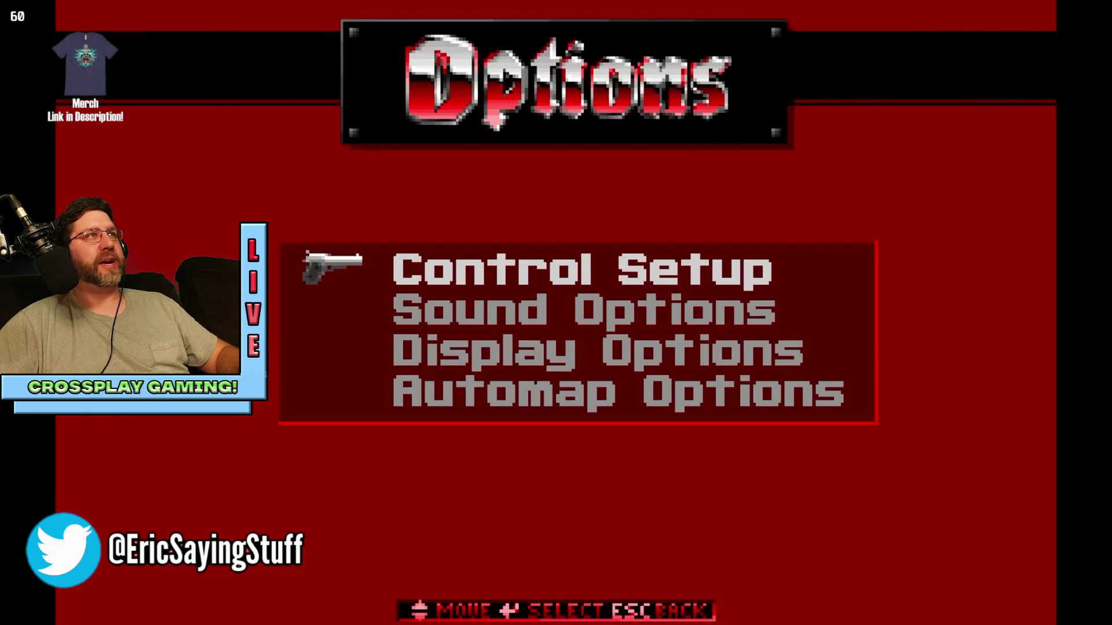
{"action": "key", "text": "Return"}
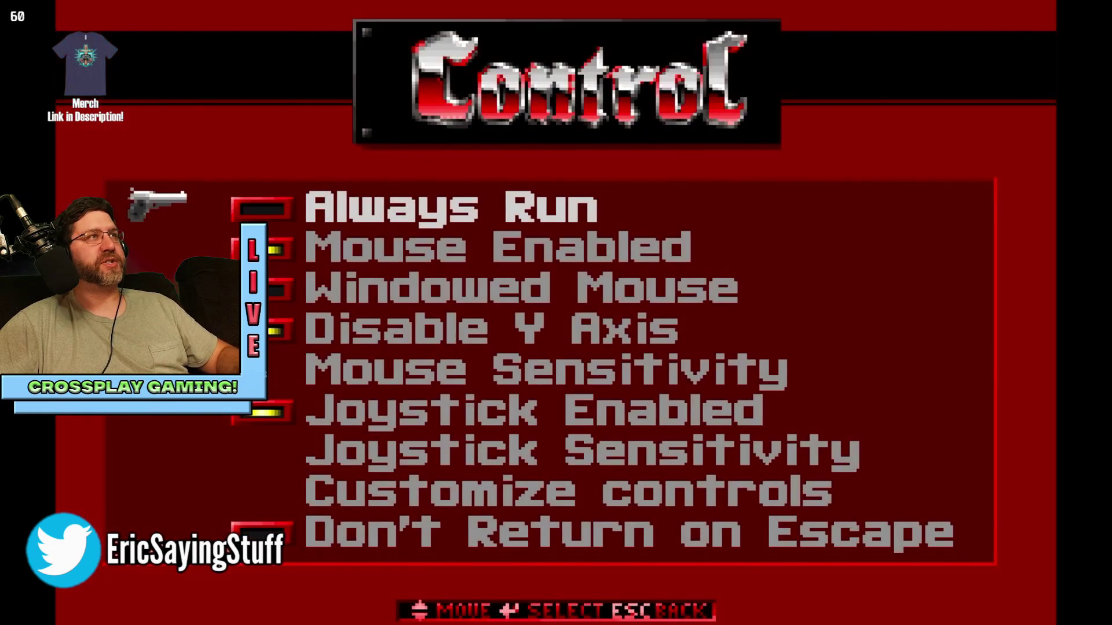
{"action": "key", "text": "Escape"}
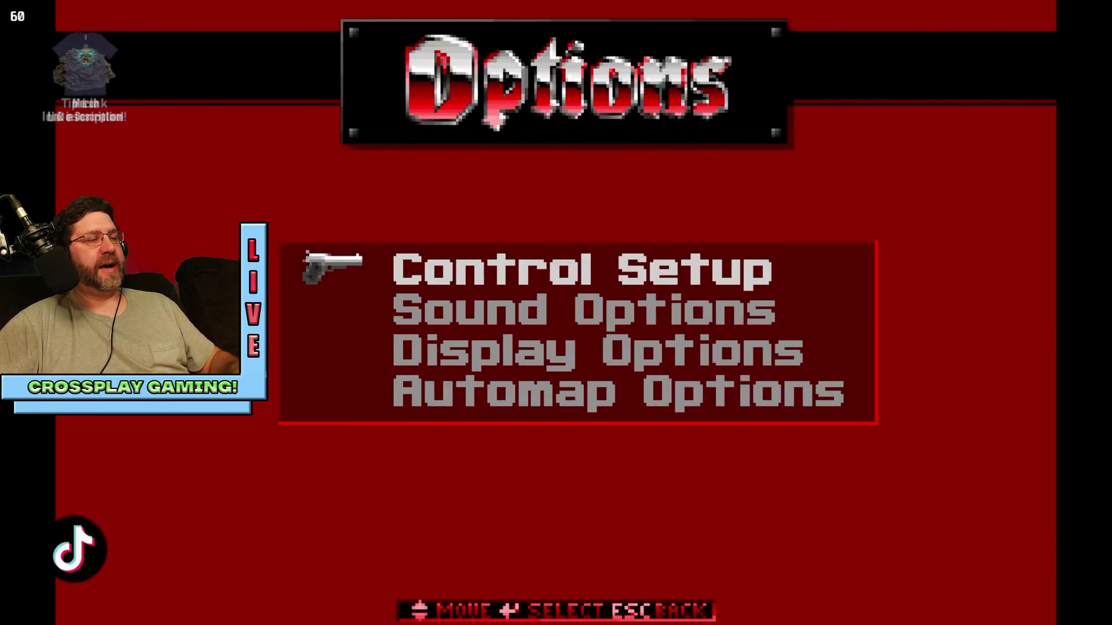
- Set the automap overlay to On + Normal and move to the Pause Game setting
{"action": "key", "text": "Down"}
{"action": "key", "text": "Down"}
{"action": "key", "text": "Up"}
{"action": "key", "text": "Up"}
{"action": "key", "text": "Up"}
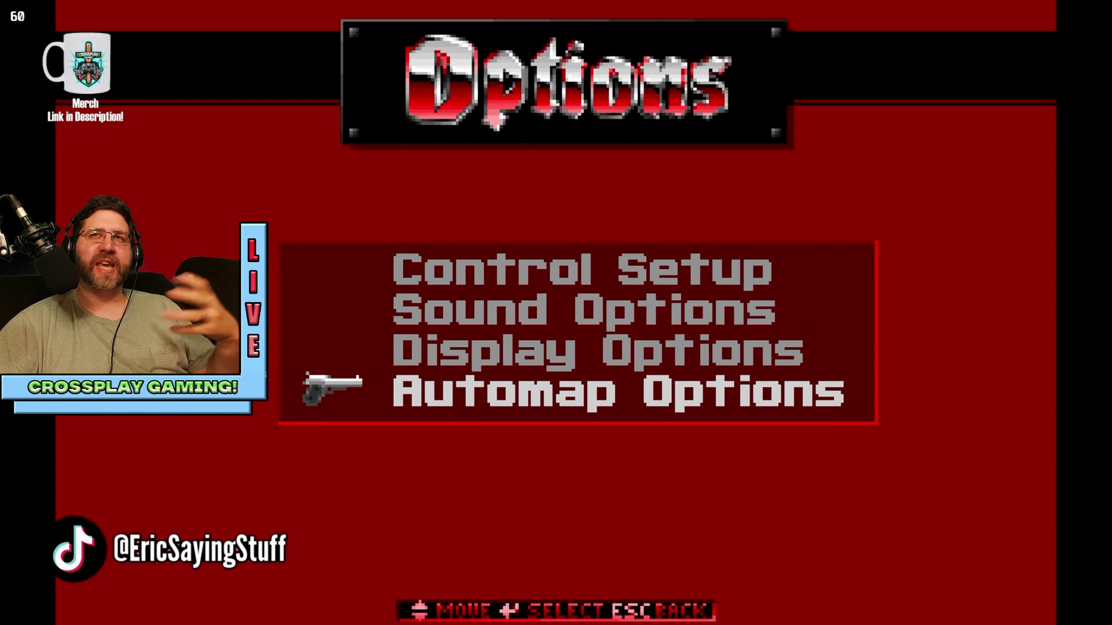
{"action": "key", "text": "Return"}
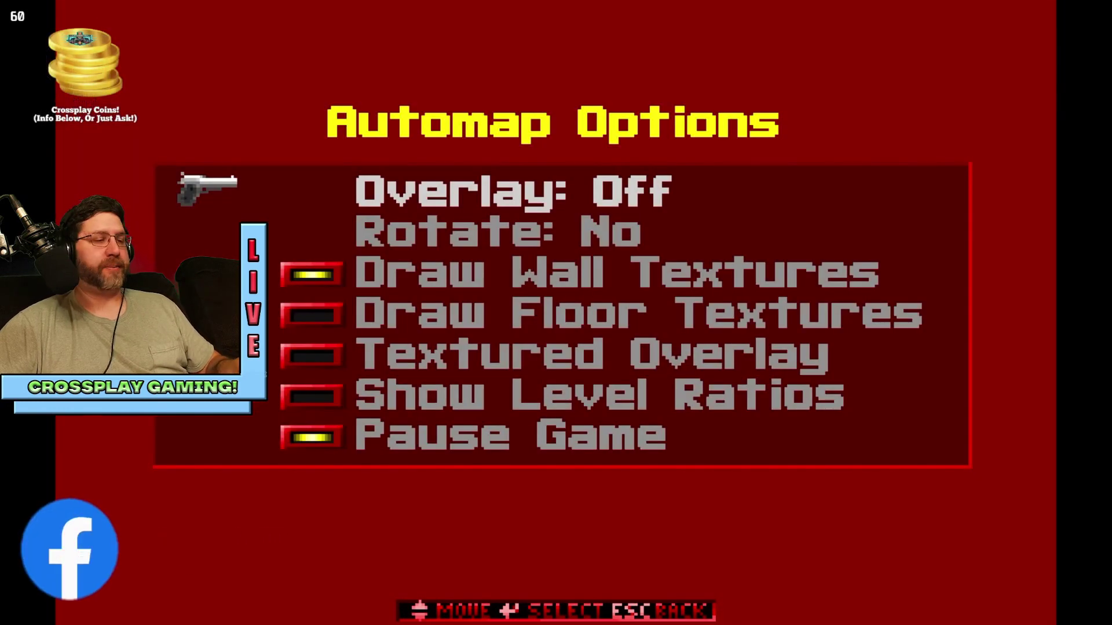
{"action": "key", "text": "Return"}
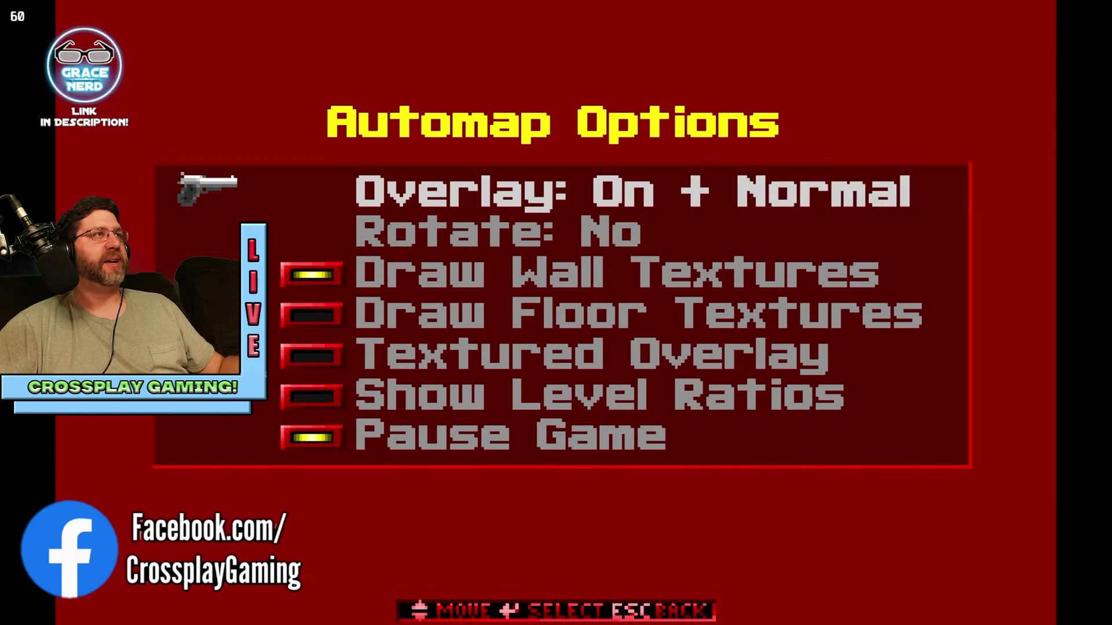
{"action": "key", "text": "Up"}
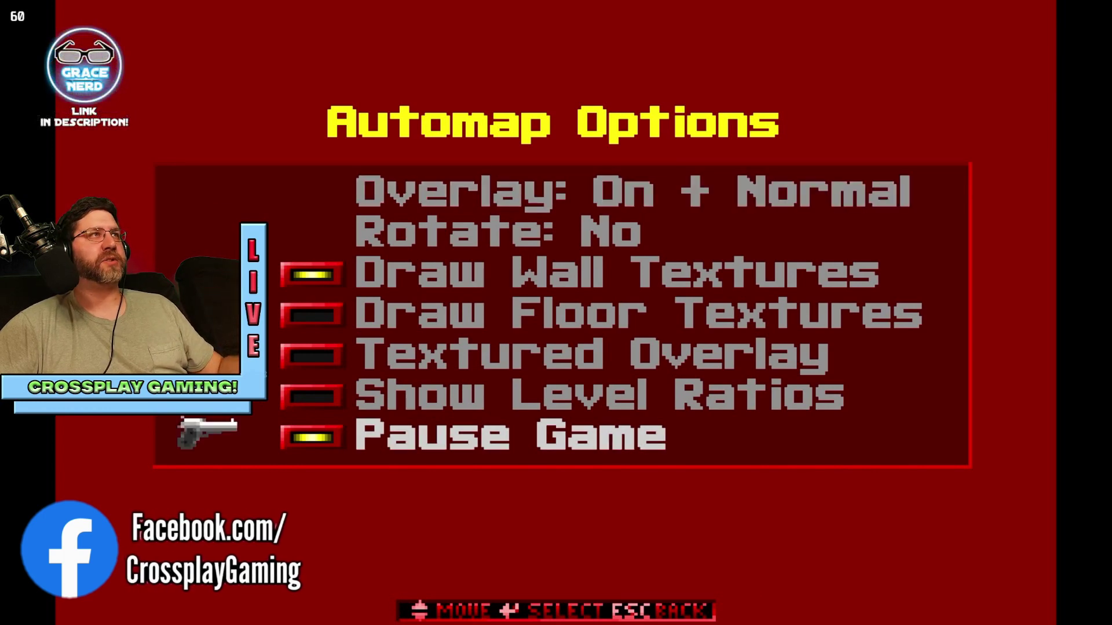